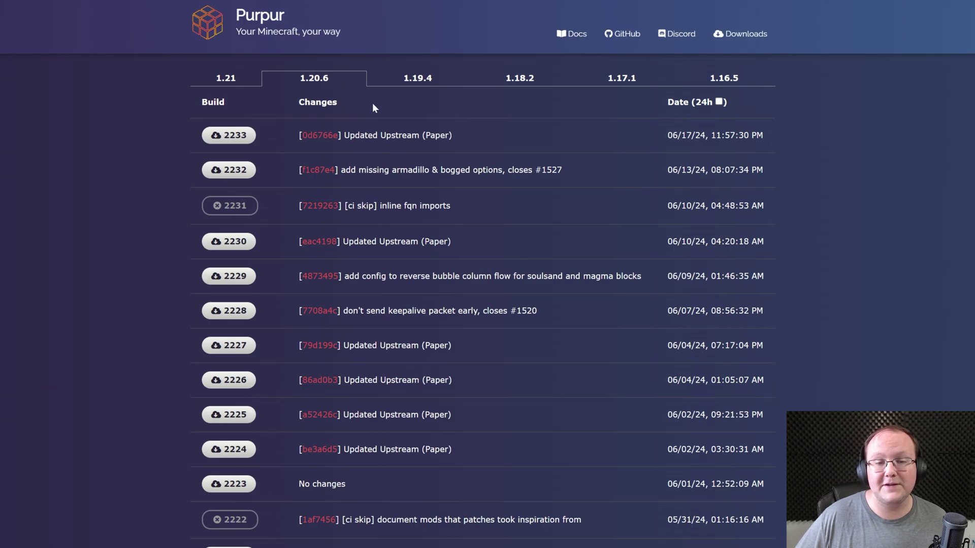
Step: Download Purpur 1.21 build 2265 (purpur-1.21-2265.jar) from the 1.21 builds list
left_click(247, 85)
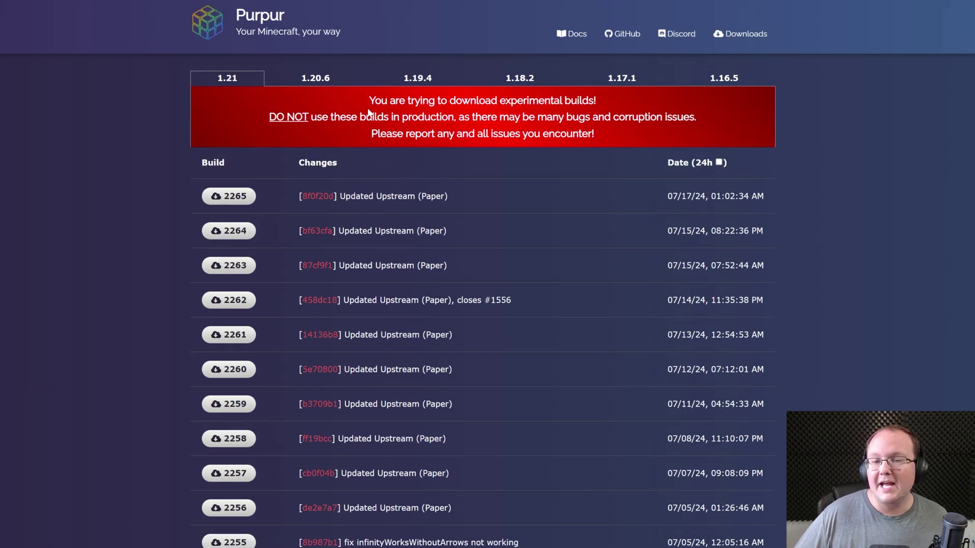
left_click_drag(369, 100, 604, 100)
left_click(604, 101)
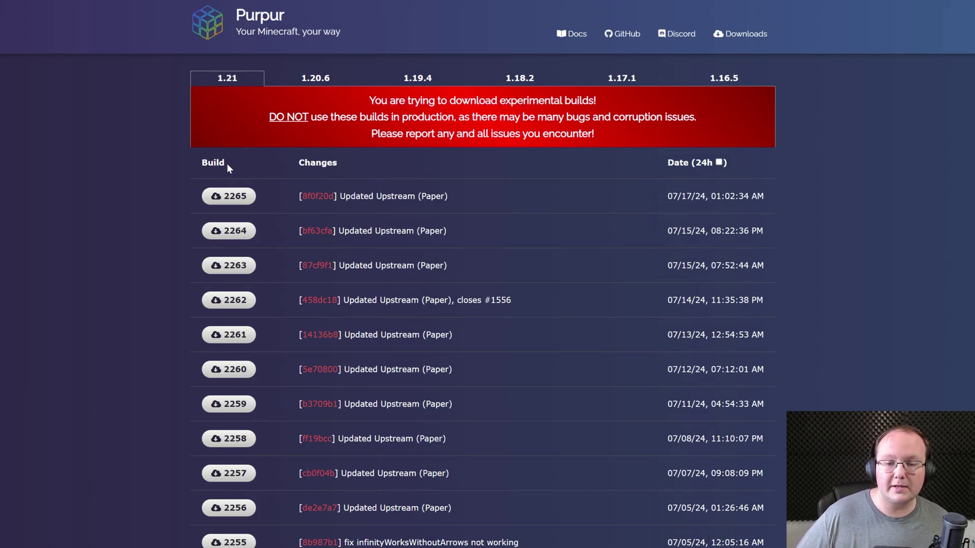
left_click(225, 201)
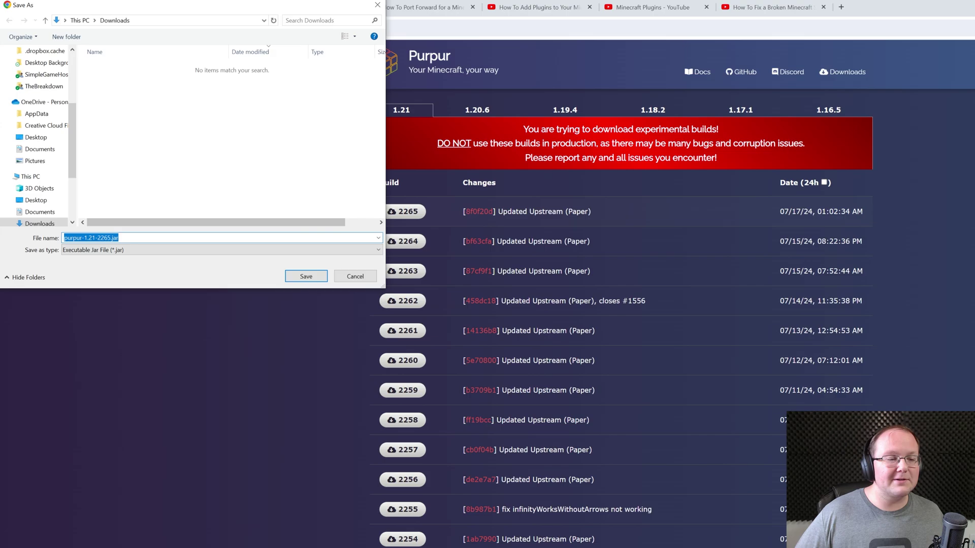
Step: Save purpur-1.21-2265.jar to Downloads, then search Simple Game Hosting's modpack installer for Pixelmon
left_click(294, 277)
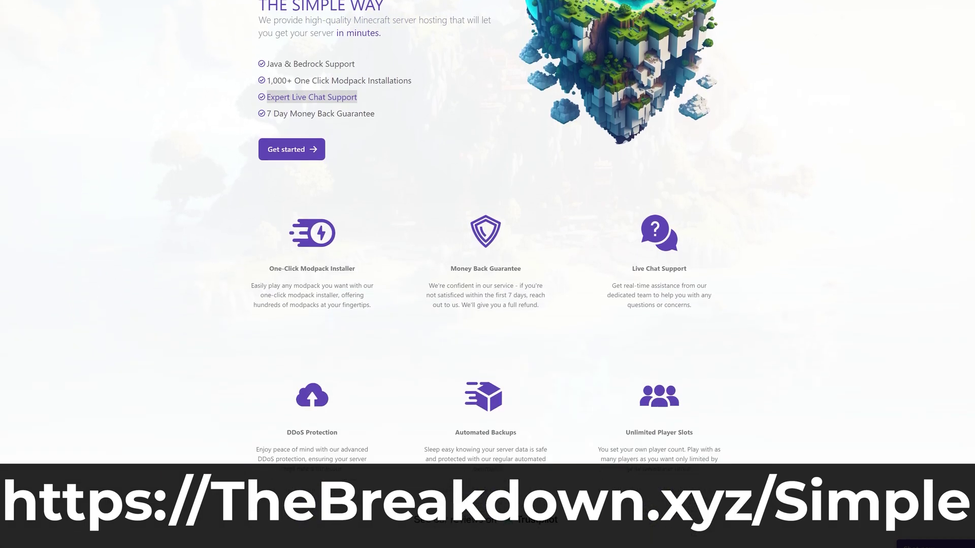
left_click_drag(270, 273, 357, 271)
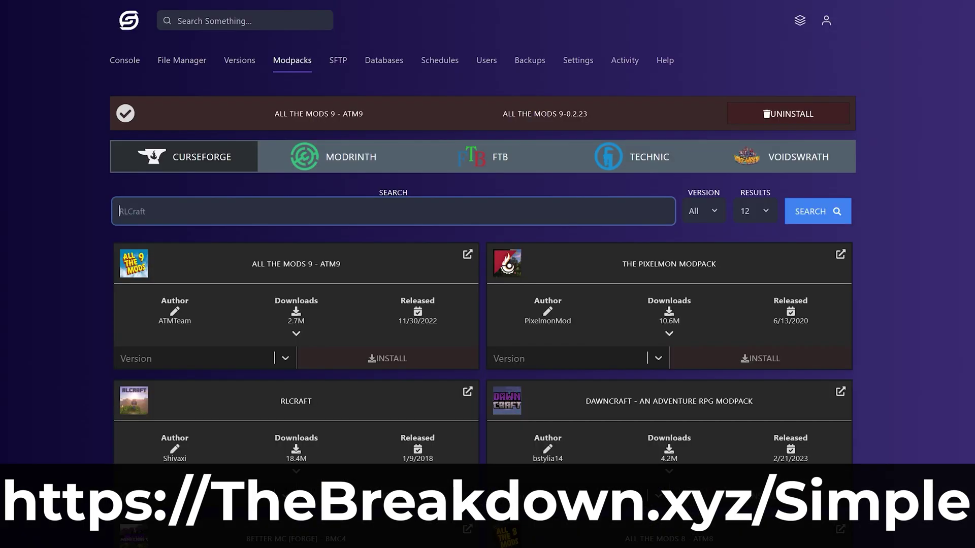
type("Pixelmon")
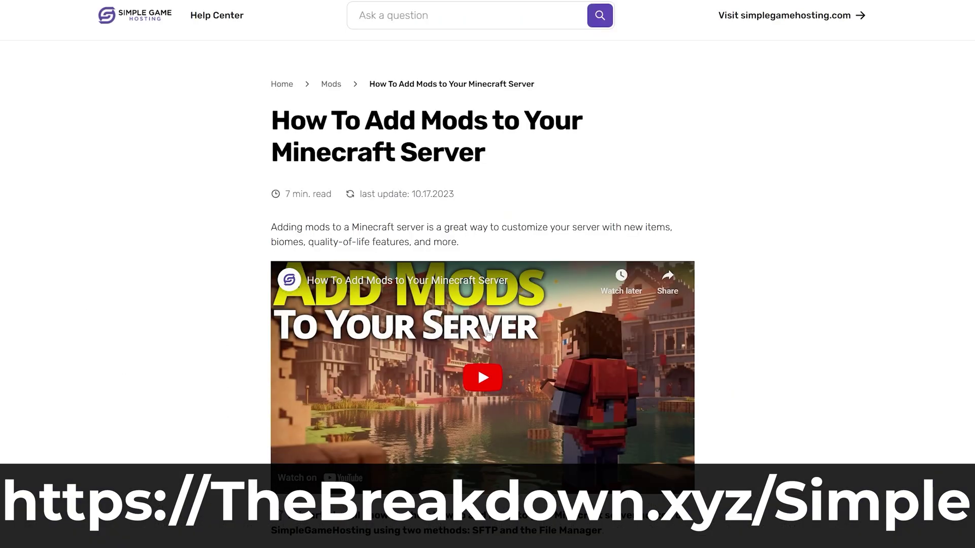
scroll(487, 335, "down", 20)
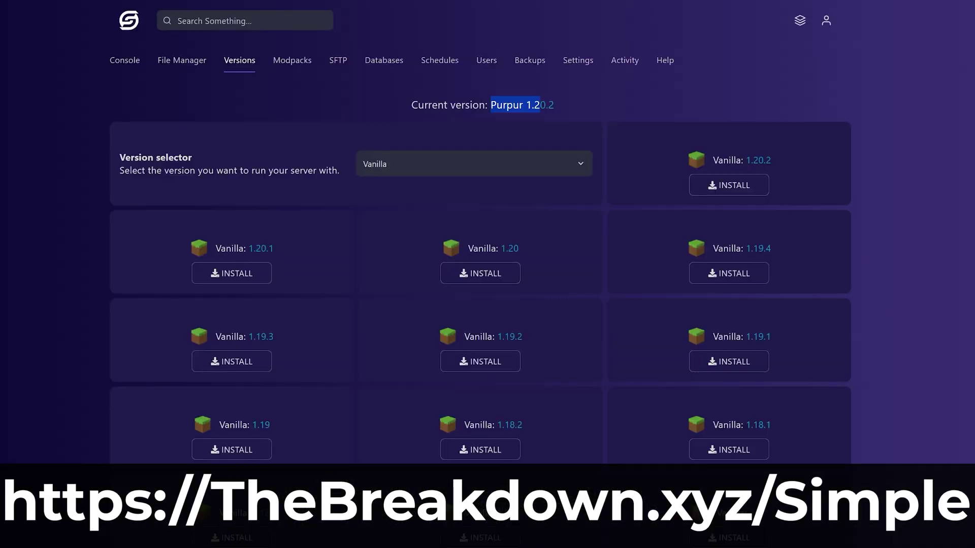
Step: Choose Forge as the server type and start installing Forge 1.20.2
left_click(450, 163)
left_click(444, 271)
left_click(711, 193)
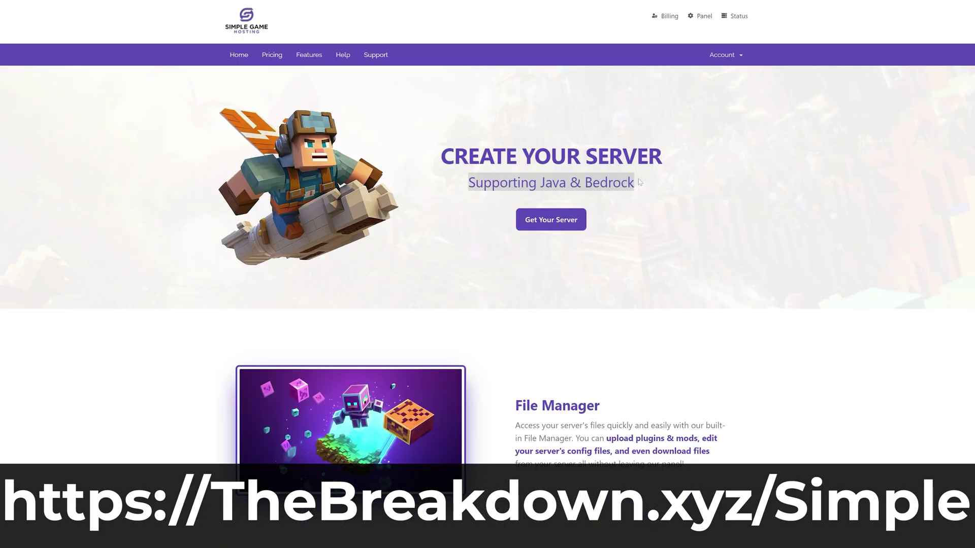
scroll(403, 121, "down", 15)
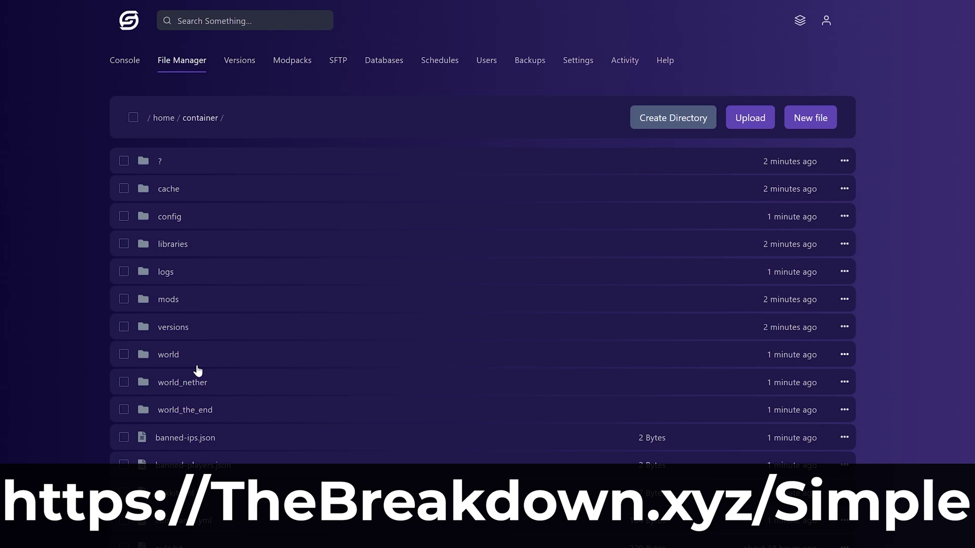
scroll(242, 330, "down", 3)
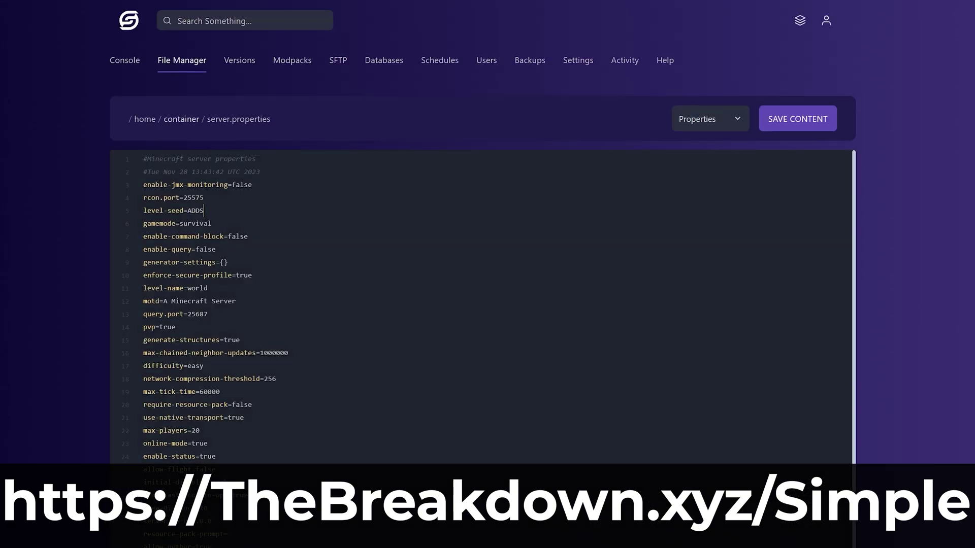
Step: Create a new server backup and start it
type("EEDHER")
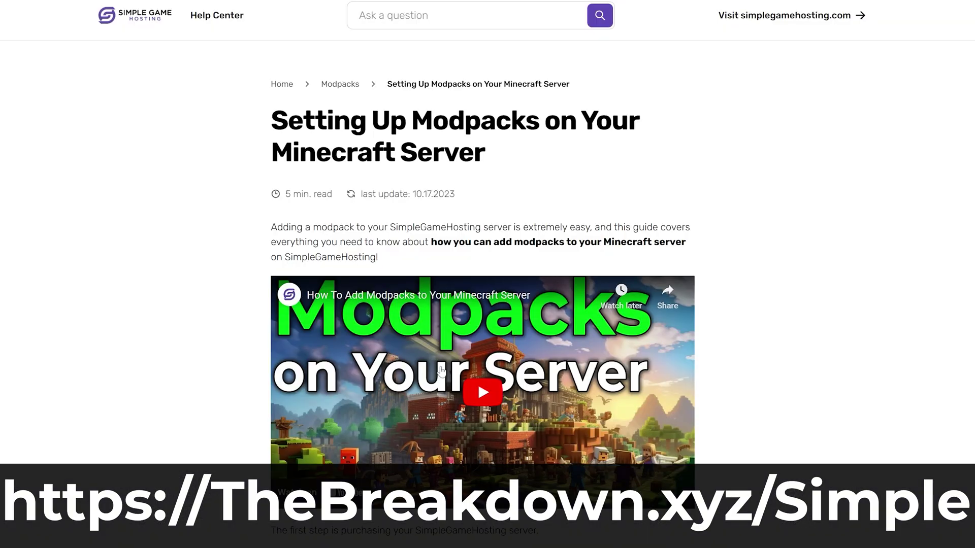
scroll(442, 367, "down", 15)
scroll(441, 368, "down", 20)
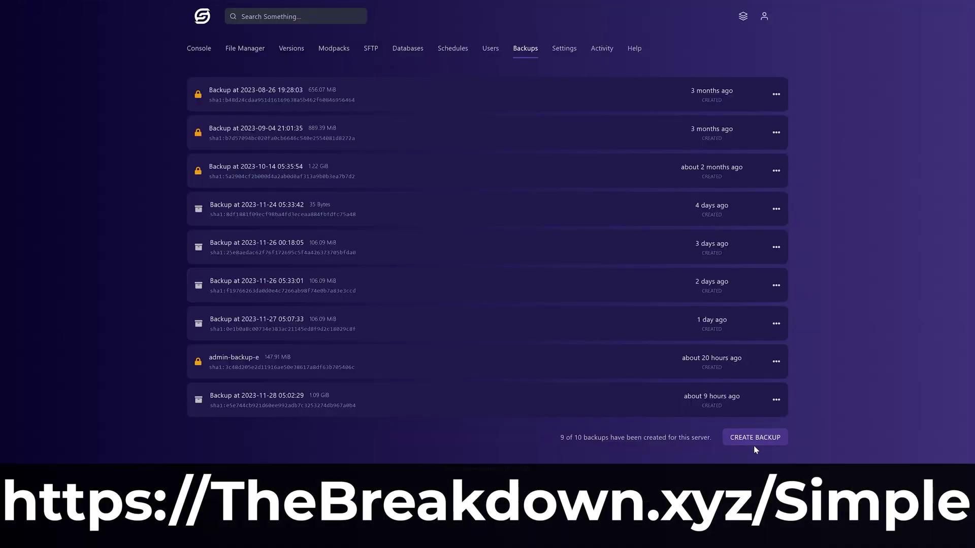
left_click(754, 440)
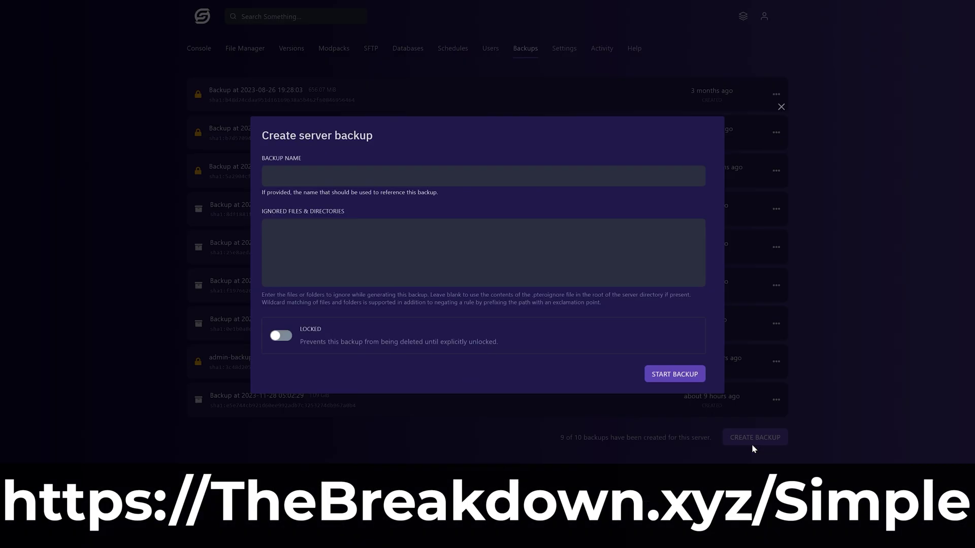
left_click(652, 379)
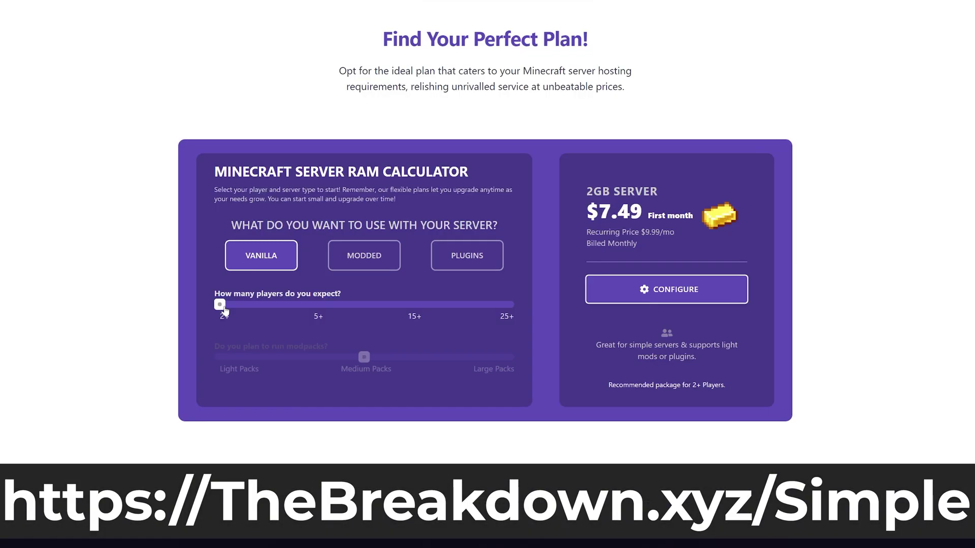
Step: Set the expected player count to 15+ and review the Java & Bedrock and Automatic Restart features
left_click(443, 307)
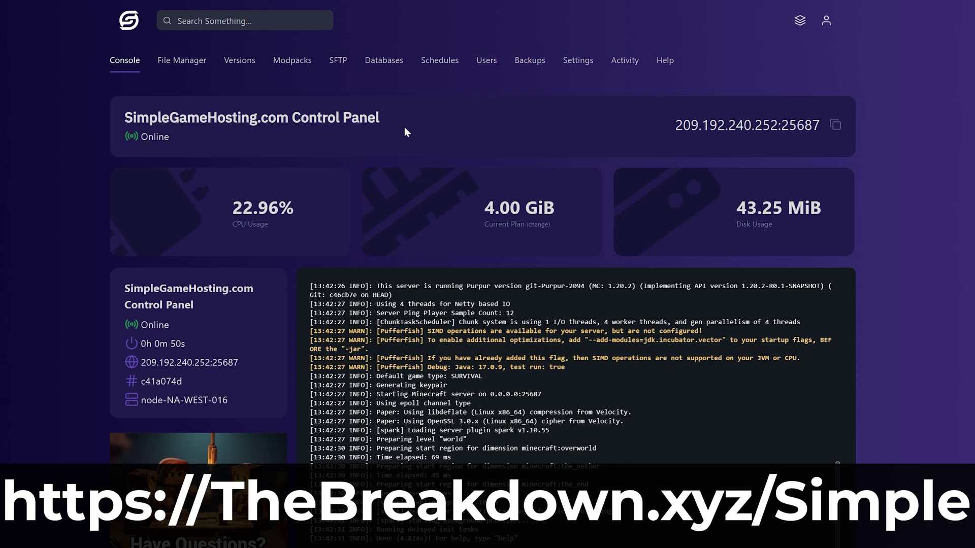
scroll(407, 131, "down", 3)
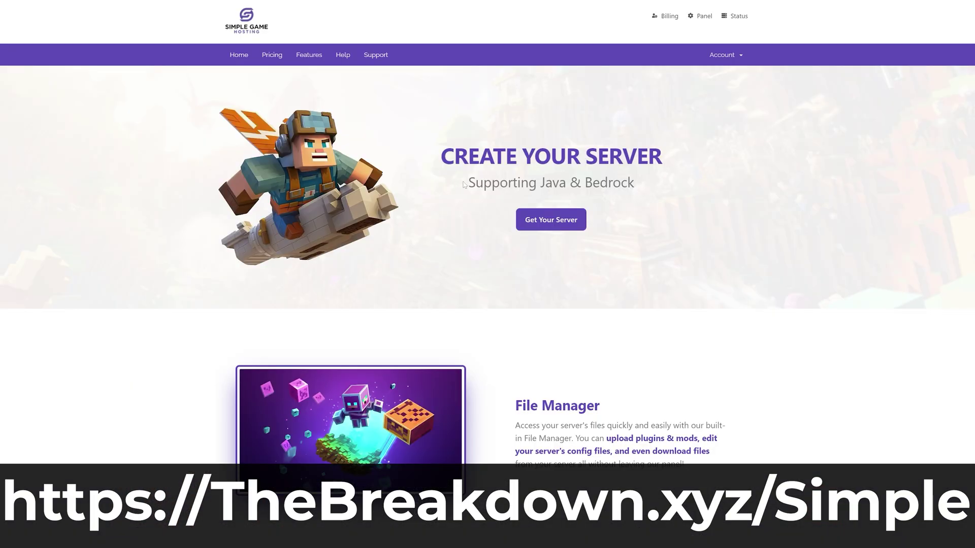
left_click_drag(464, 185, 637, 182)
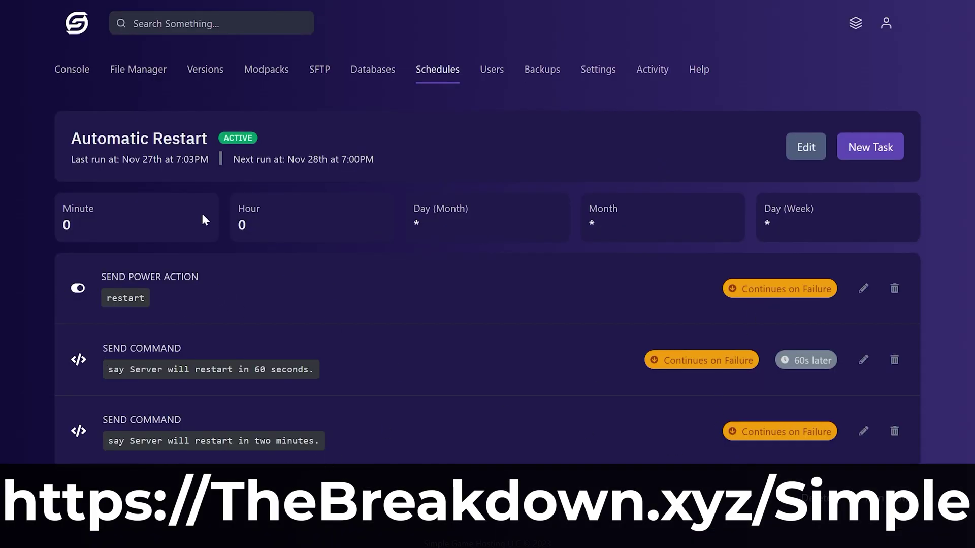
left_click_drag(71, 138, 212, 128)
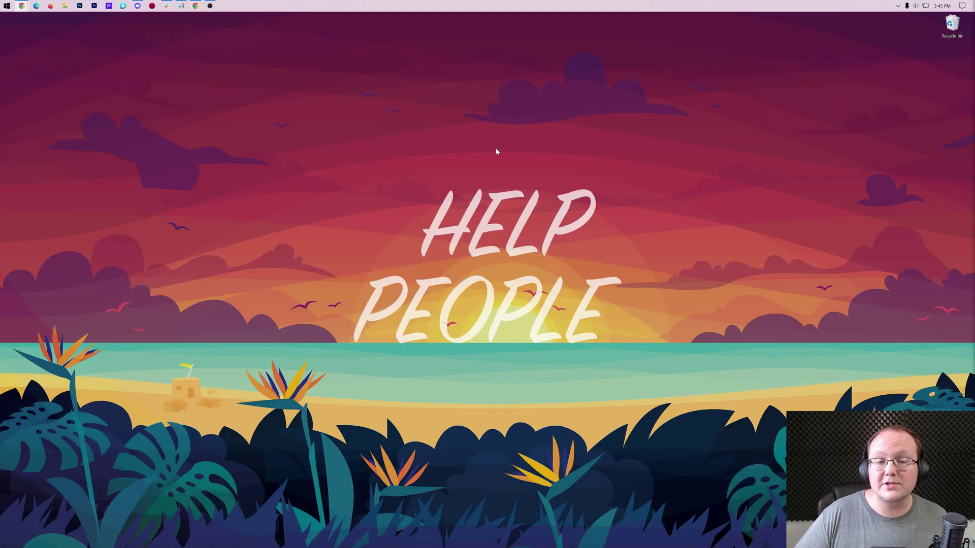
Step: Create desktop folder 'PurPur Minecraft Server 1.21' and move purpur-1.21-2265.jar into it from Downloads
right_click(401, 113)
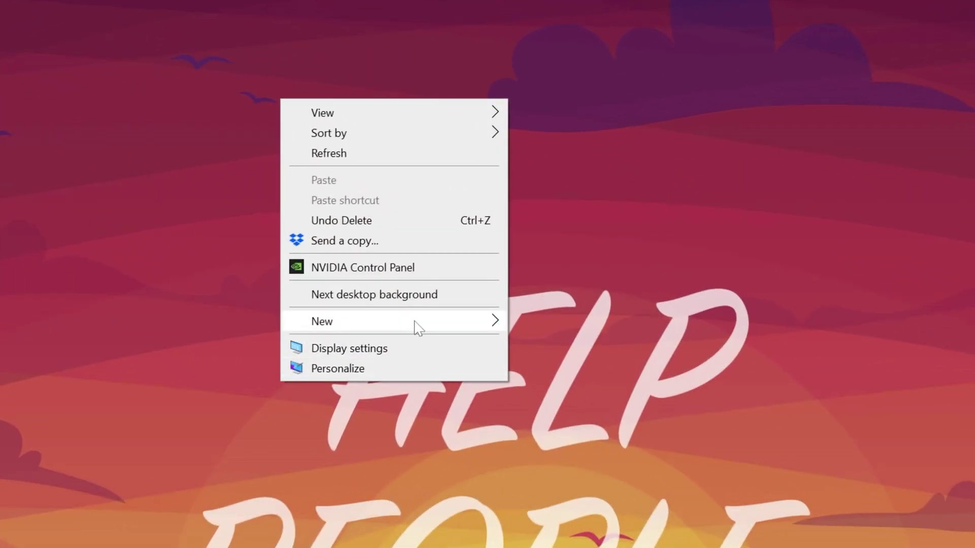
mouse_move(459, 205)
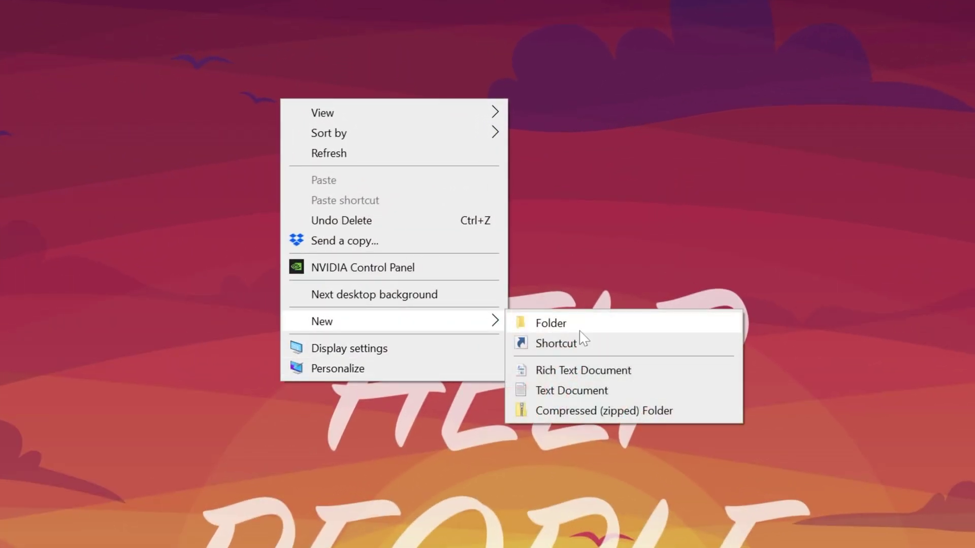
left_click(580, 331)
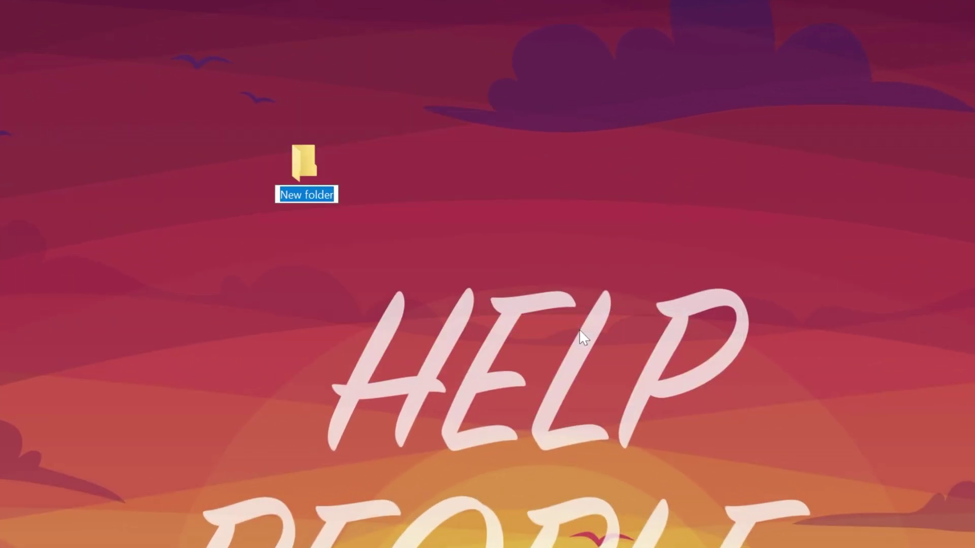
type("Pur")
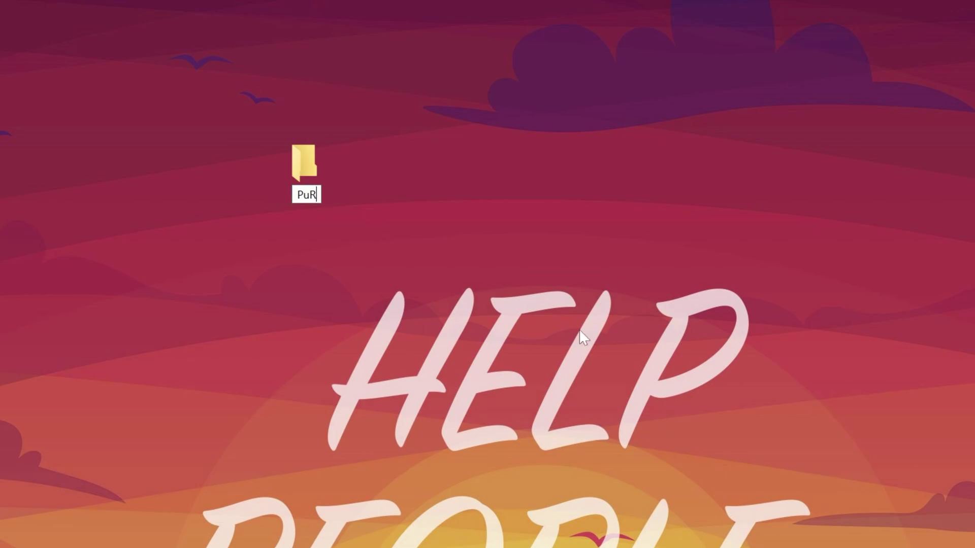
type("Pixel")
key("BackSpace")
key("BackSpace")
key("BackSpace")
key("BackSpace")
type("ur Minecraft Server 1.21")
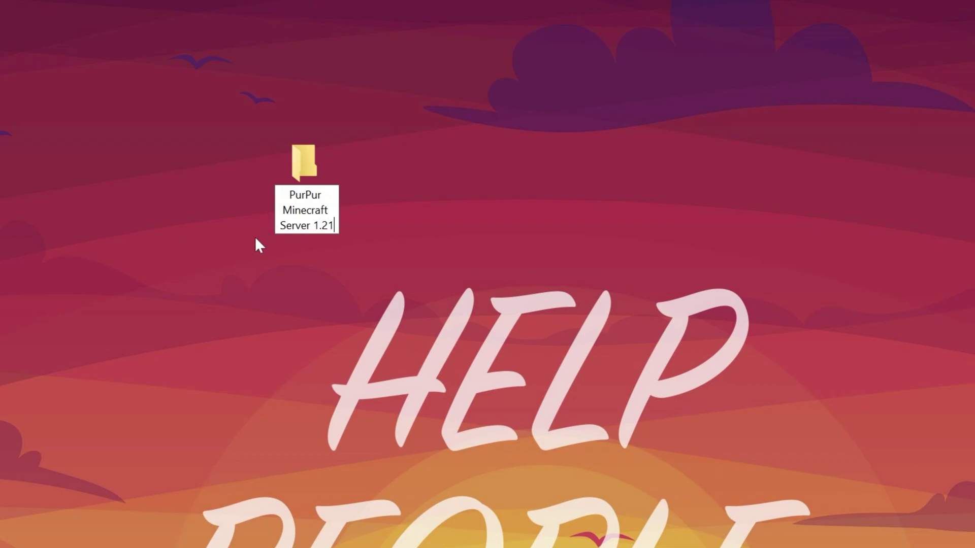
key("Return")
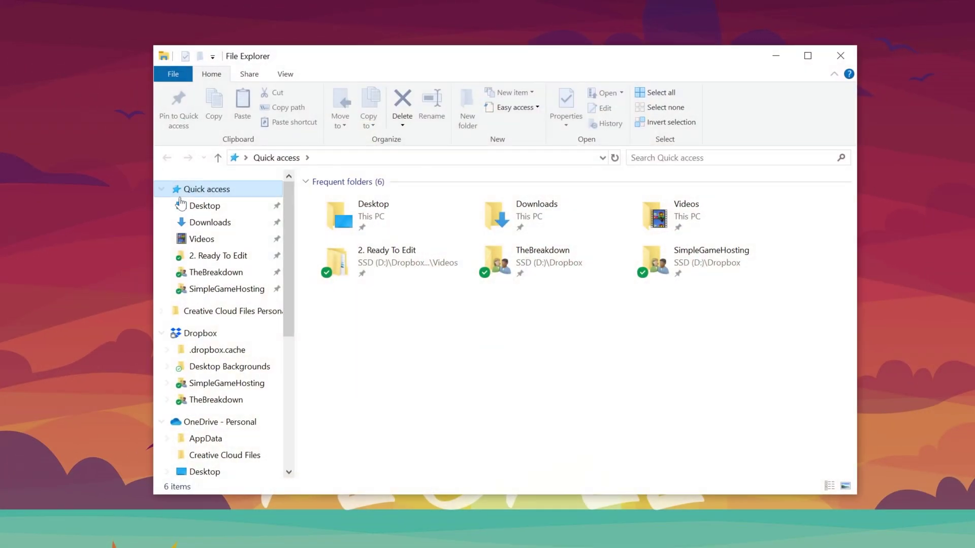
left_click(190, 222)
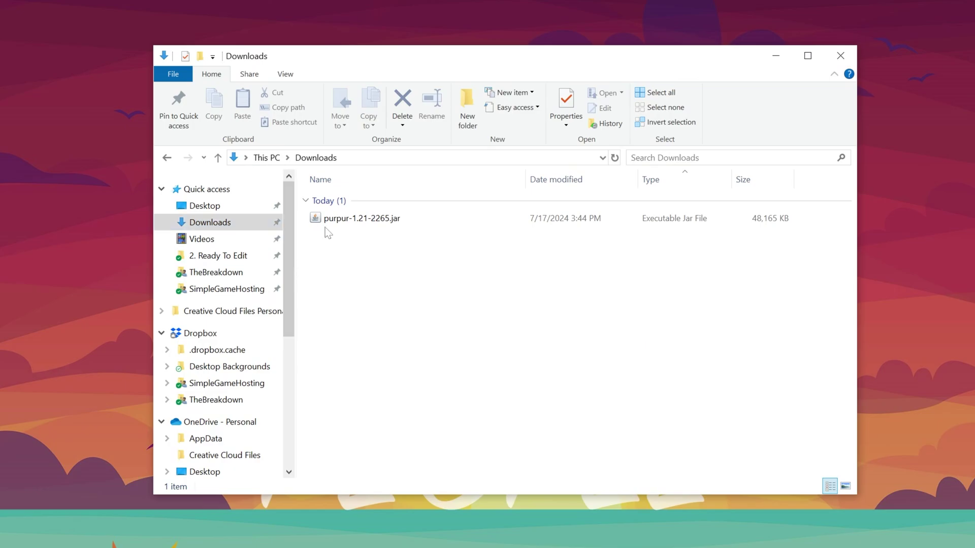
left_click_drag(330, 218, 109, 82)
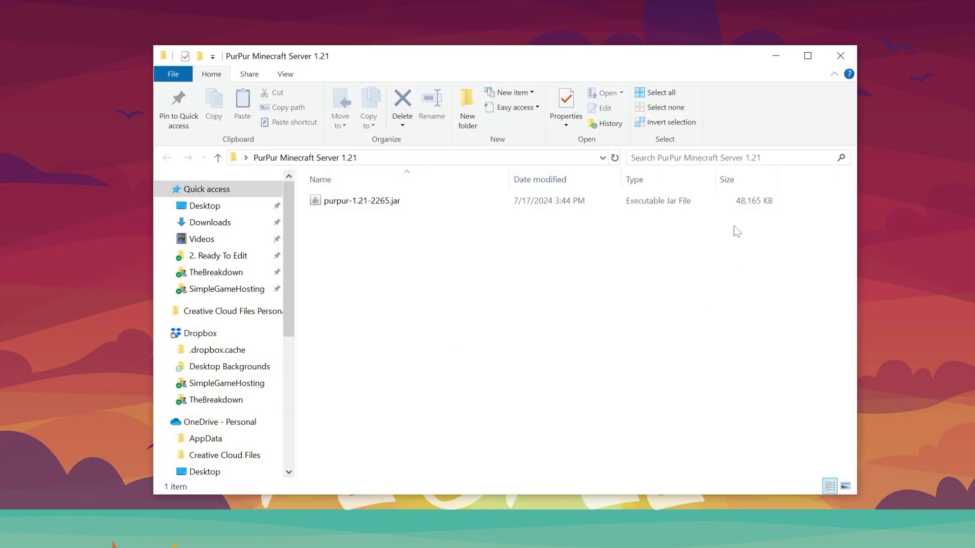
Step: Create a New Text Document in the server folder and open it in Notepad
right_click(321, 249)
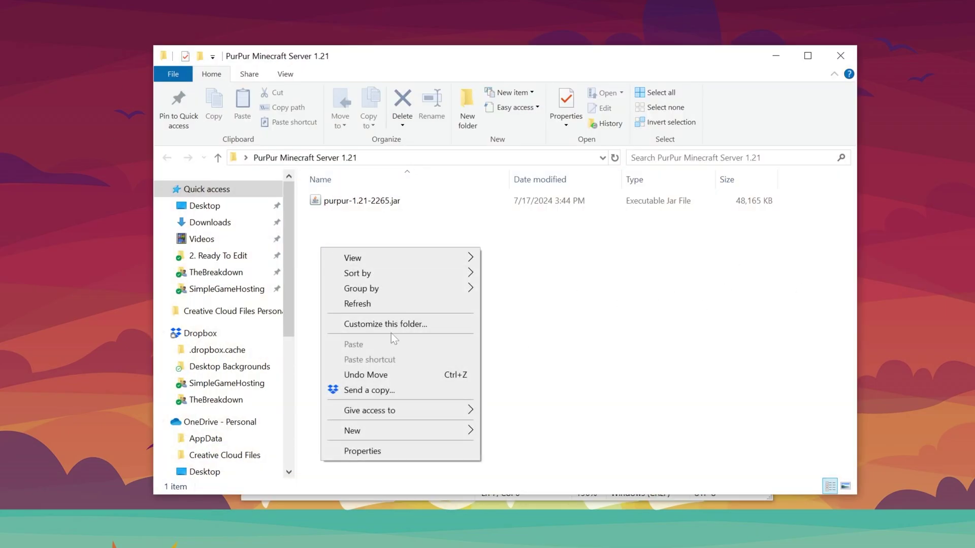
mouse_move(436, 432)
left_click(535, 483)
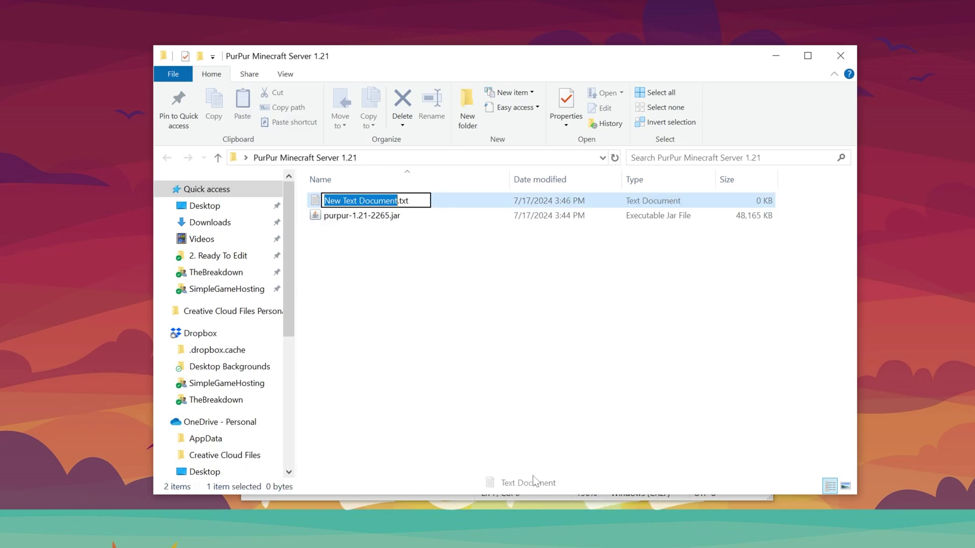
left_click(410, 229)
double_click(399, 200)
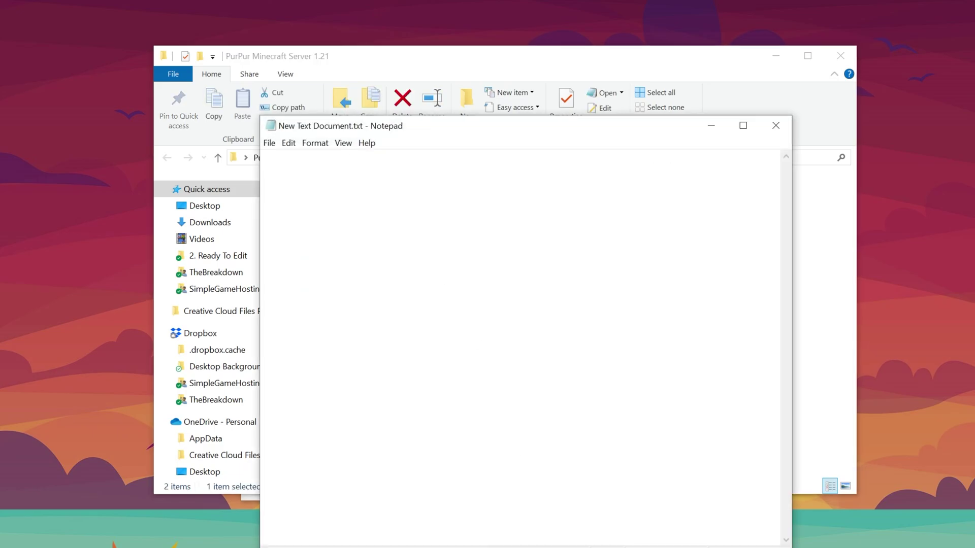
Step: In the commands note, select the 4GB java start command and PAUSE lines
key("alt+Tab")
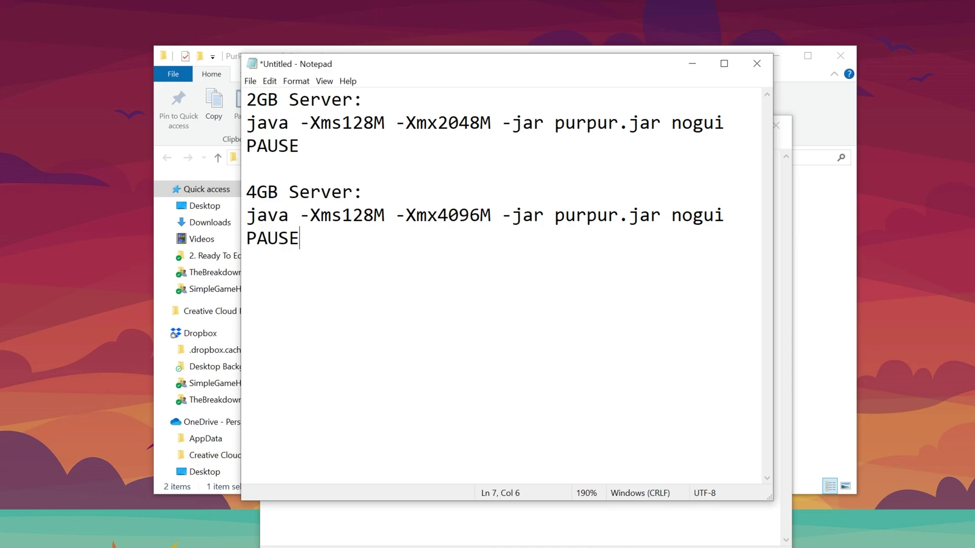
double_click(262, 100)
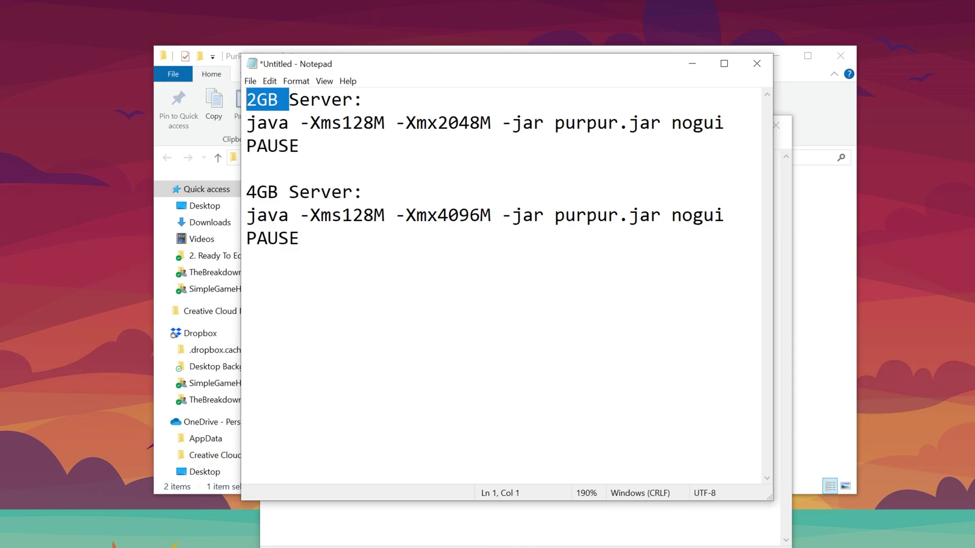
left_click(257, 192)
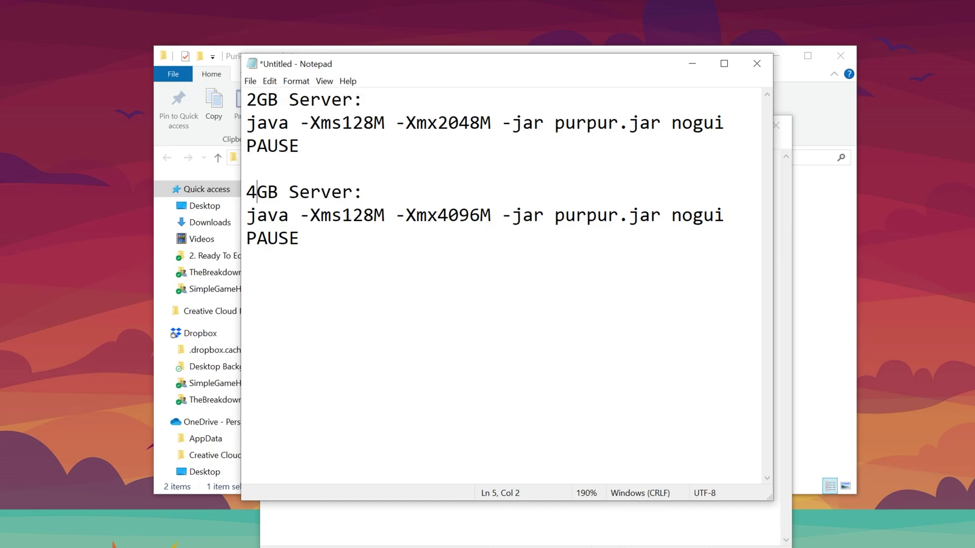
left_click_drag(299, 238, 246, 215)
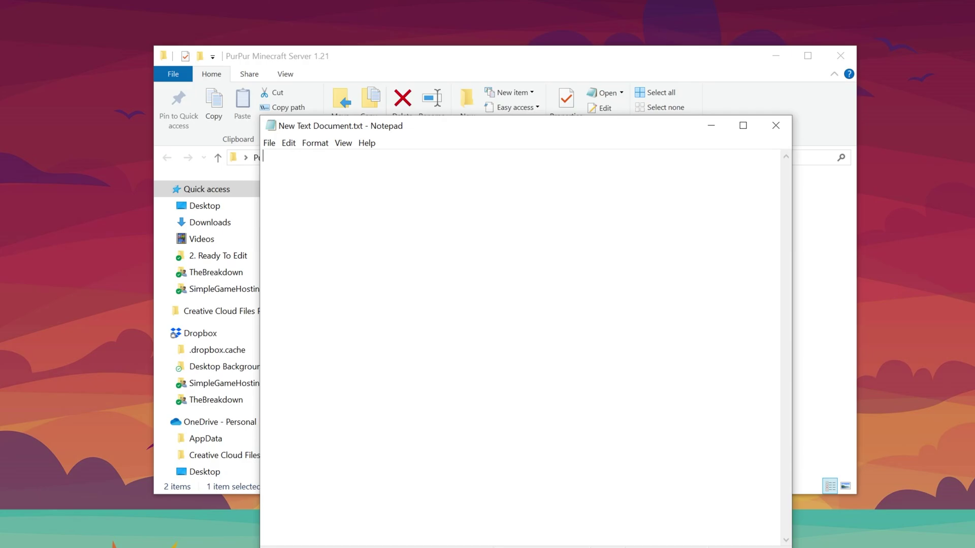
Step: Paste the 4GB java command and PAUSE, then save as run.bat with All Files type
type("java -Xms128M -Xmx4096M -jar purpur.jar nogui PAUSE")
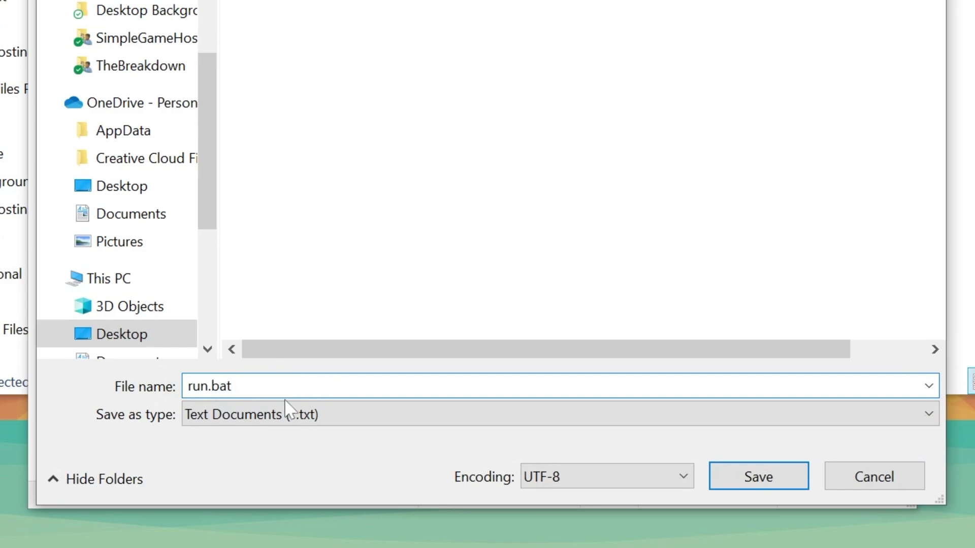
left_click(284, 412)
left_click(257, 458)
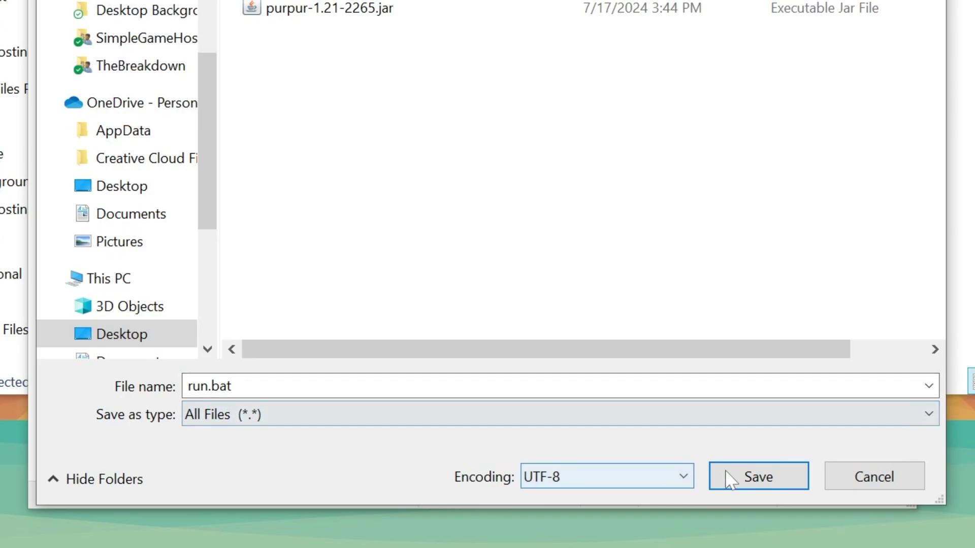
left_click(760, 477)
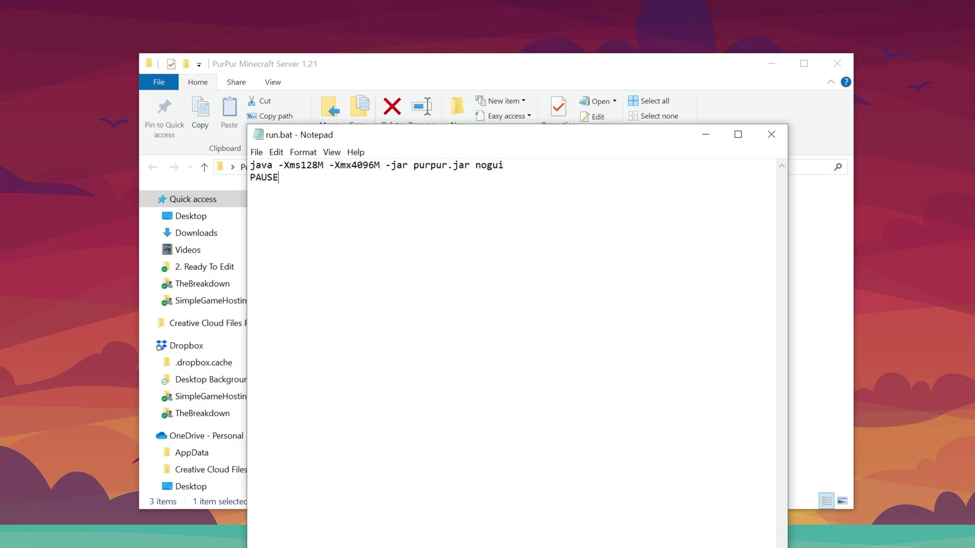
Step: Close run.bat, select the Purpur jar and show the View options with file name extensions
left_click(771, 134)
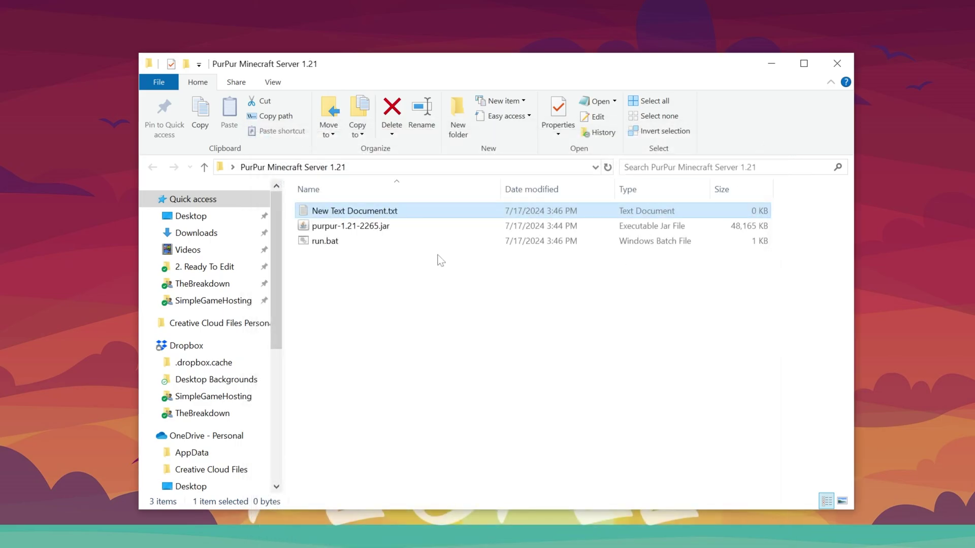
left_click(393, 231)
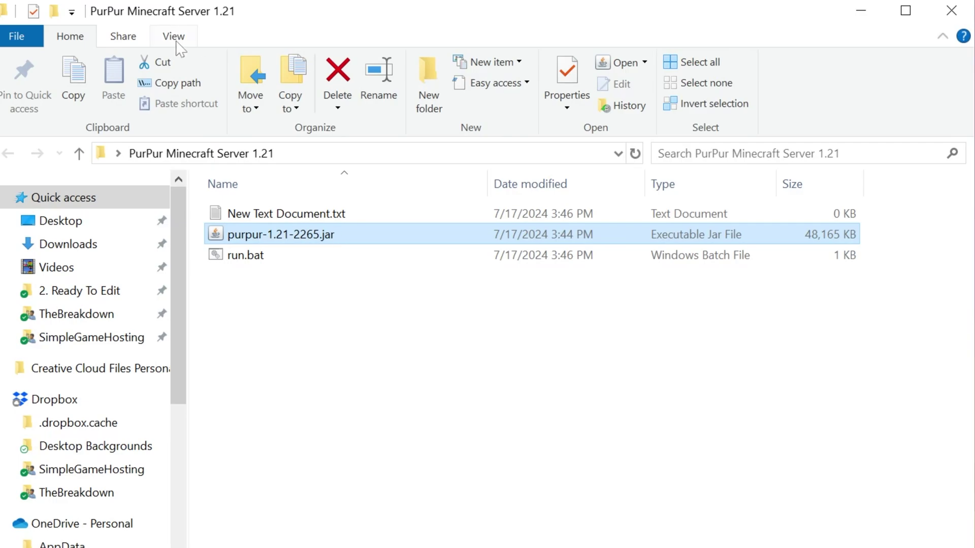
left_click(176, 38)
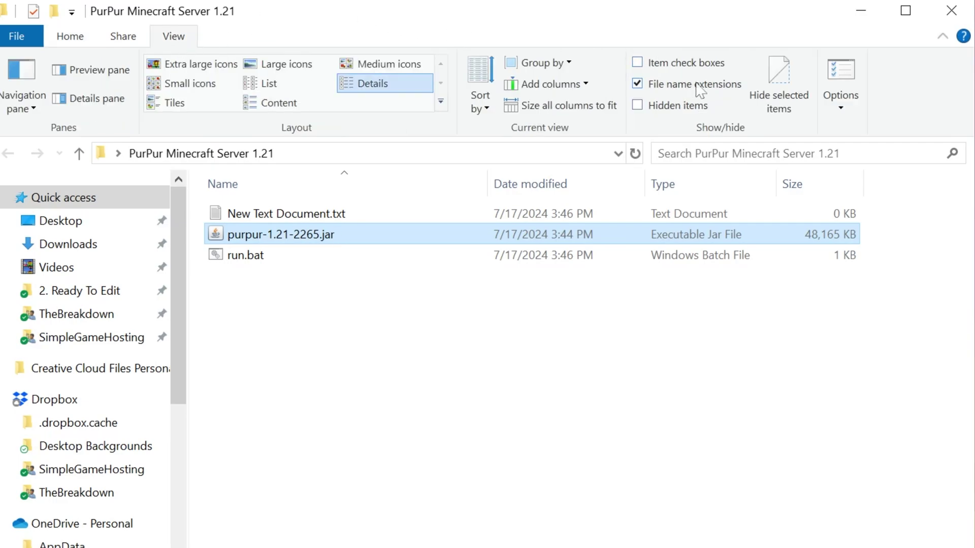
Step: Rename purpur-1.21-2265.jar to purpur.jar
right_click(326, 244)
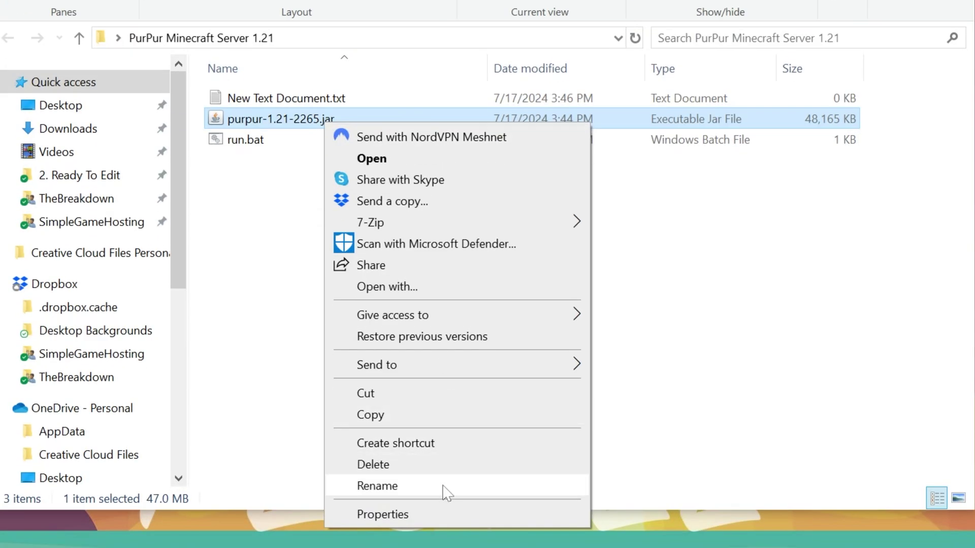
left_click(446, 488)
type("purp")
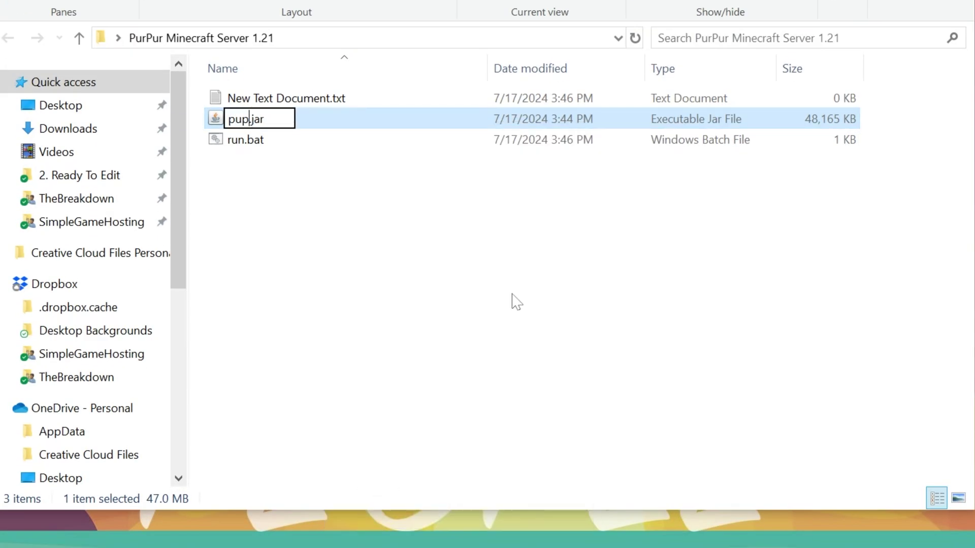
type("ur")
key("BackSpace")
key("BackSpace")
key("BackSpace")
type("rpur")
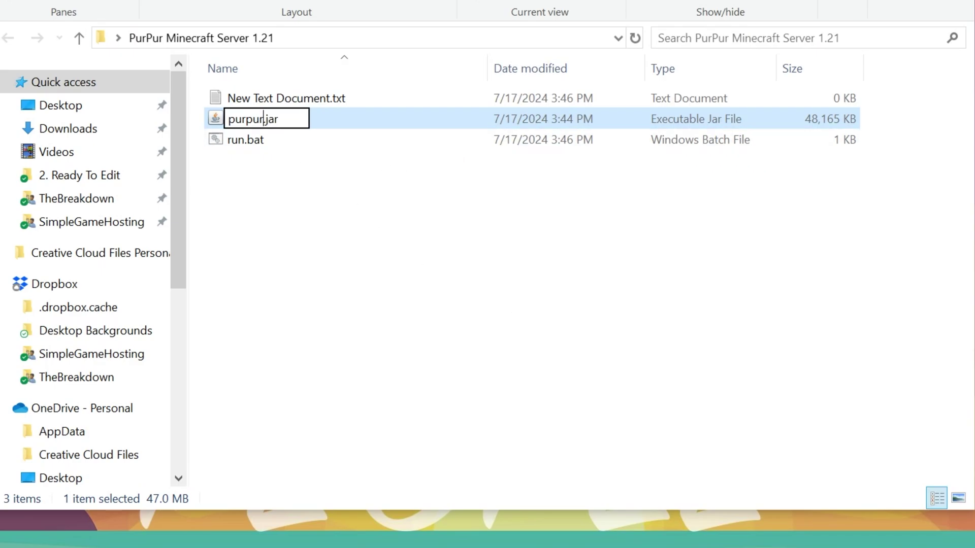
key("Return")
left_click(319, 183)
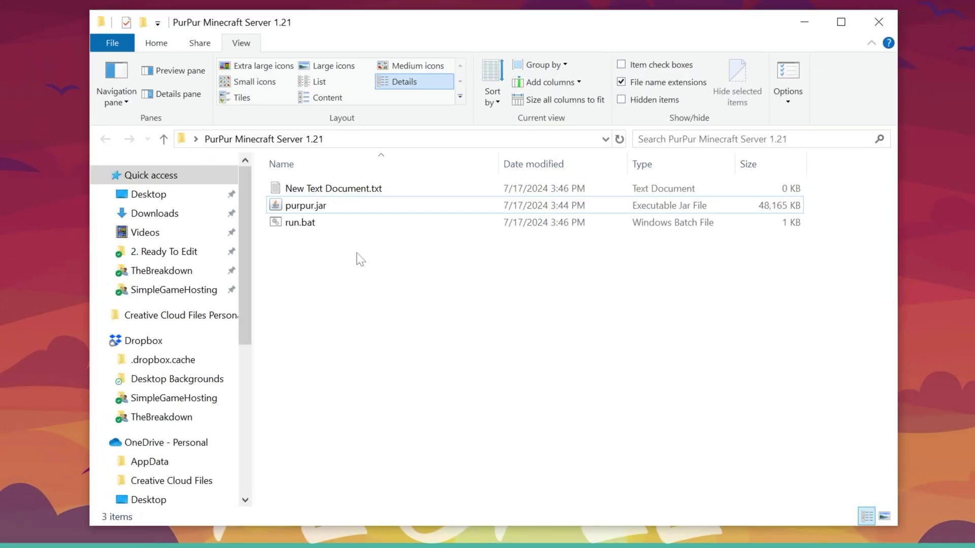
Step: Run run.bat to launch the server console and read its first-run output
double_click(339, 224)
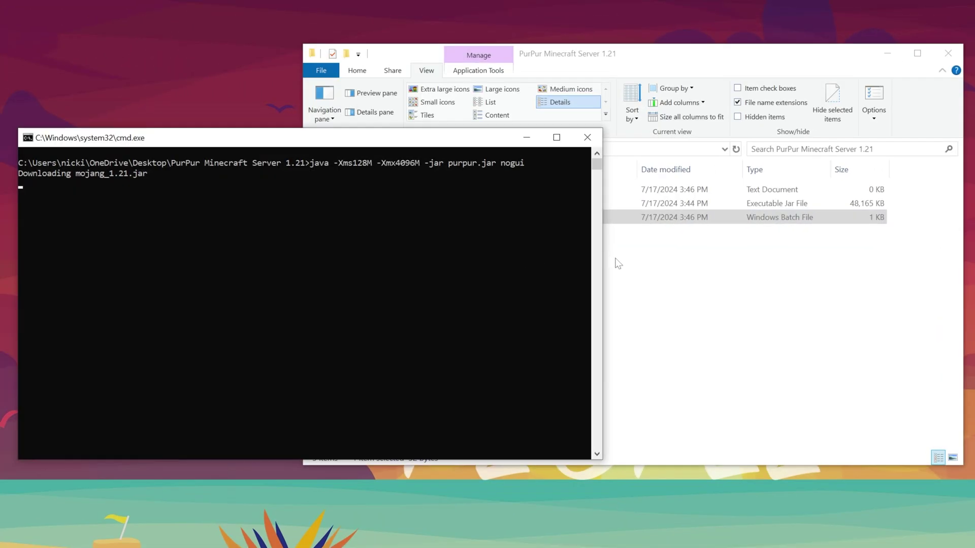
left_click(489, 283)
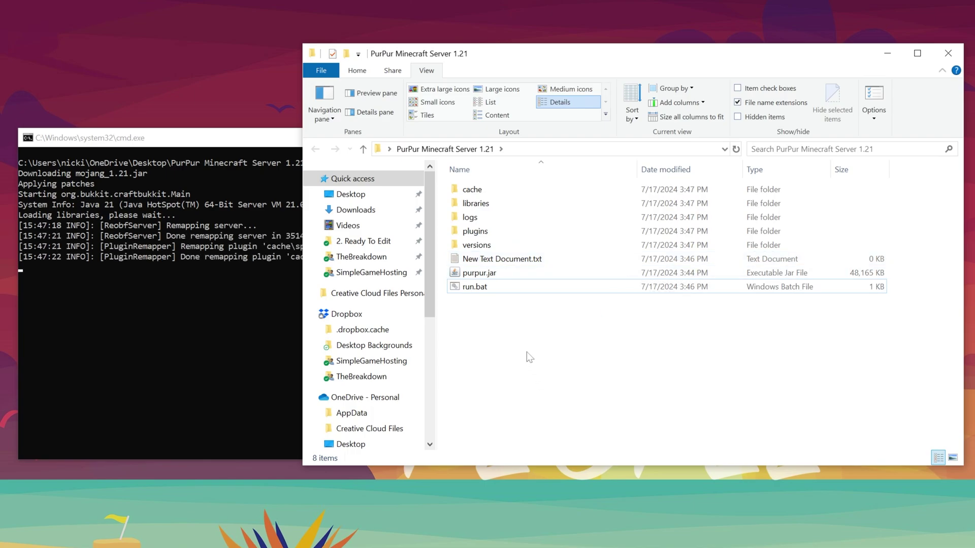
left_click(286, 334)
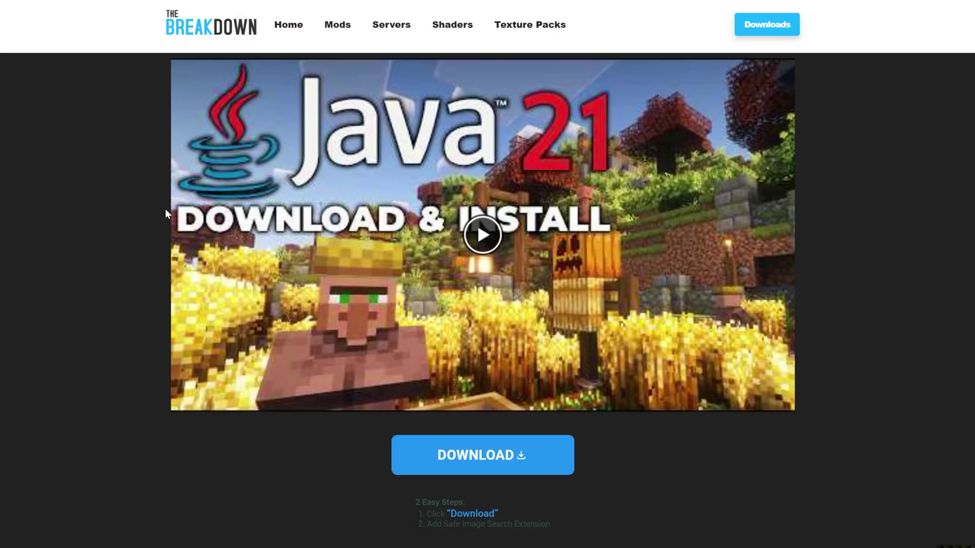
Step: Scroll through The Breakdown's Java 21 download and install guide
scroll(487, 274, "down", 8)
scroll(487, 274, "down", 3)
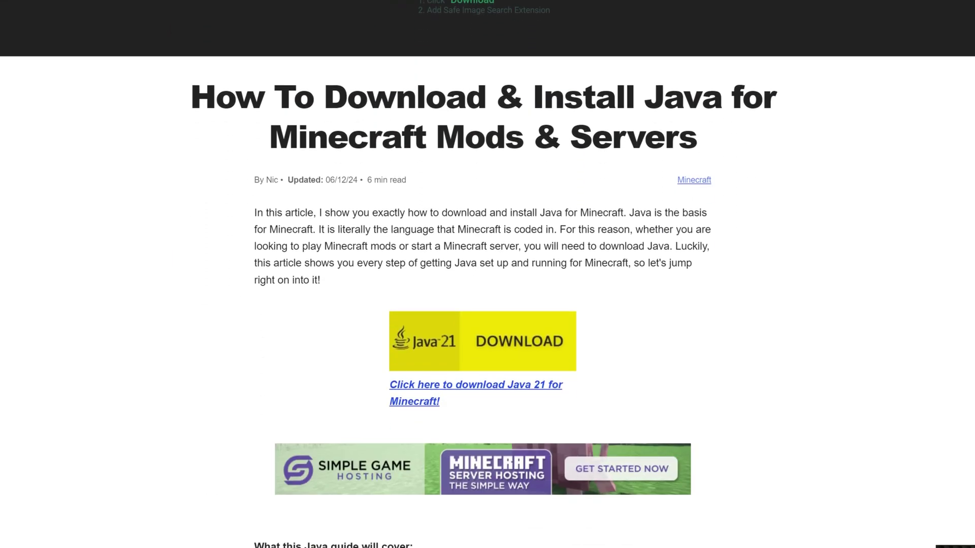
scroll(79, 374, "down", 4)
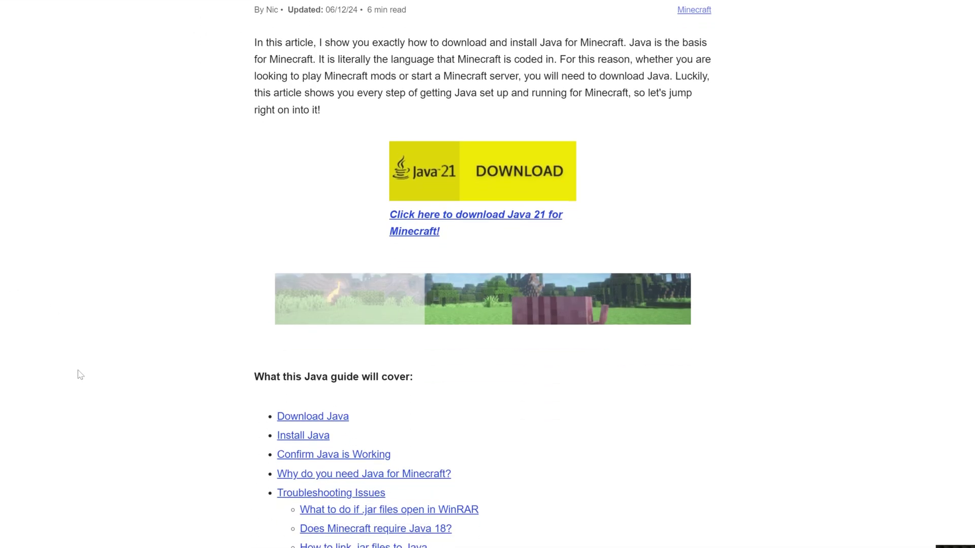
scroll(79, 374, "down", 17)
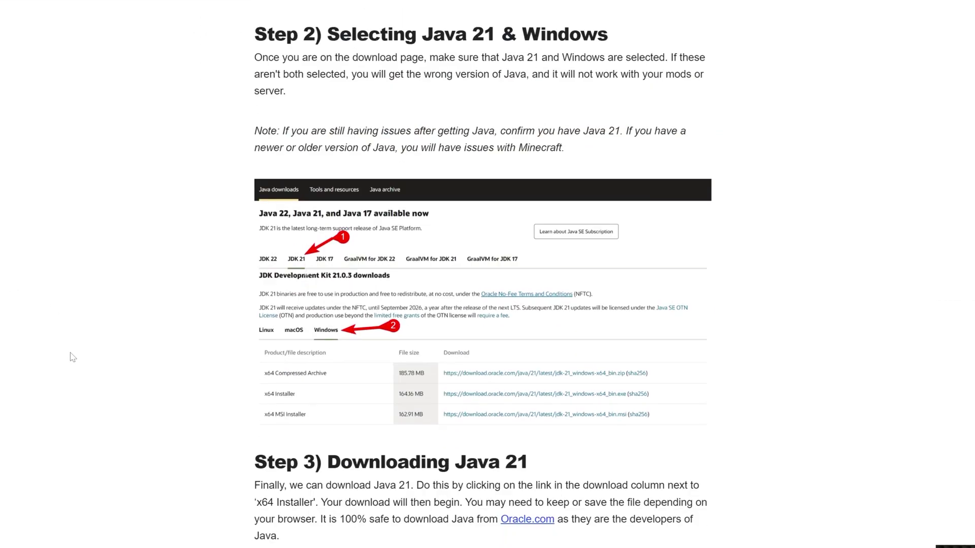
scroll(71, 350, "down", 15)
scroll(70, 343, "up", 20)
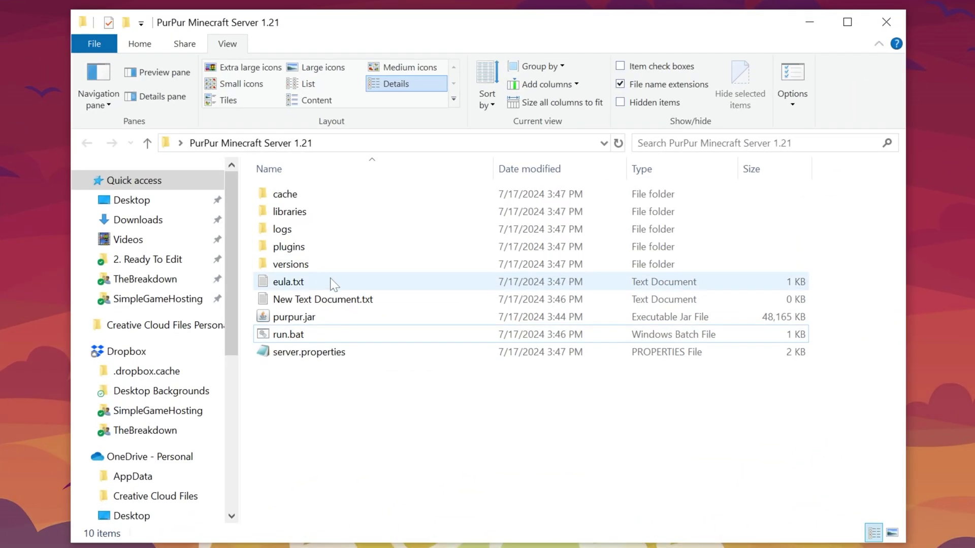
Step: Open eula.txt and change eula=false to eula=true
left_click(353, 250)
double_click(294, 282)
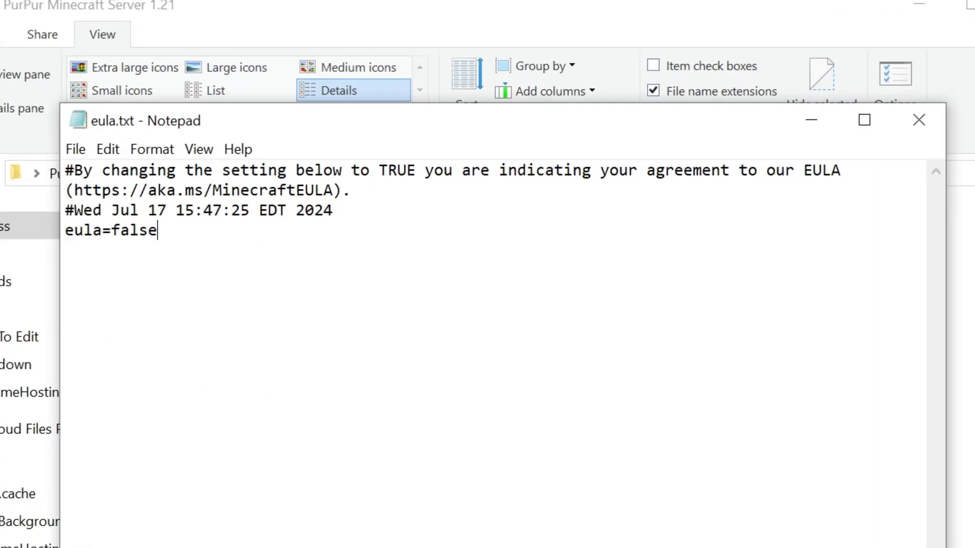
left_click_drag(213, 210, 250, 210)
left_click(111, 230)
left_click(259, 210)
type("tru")
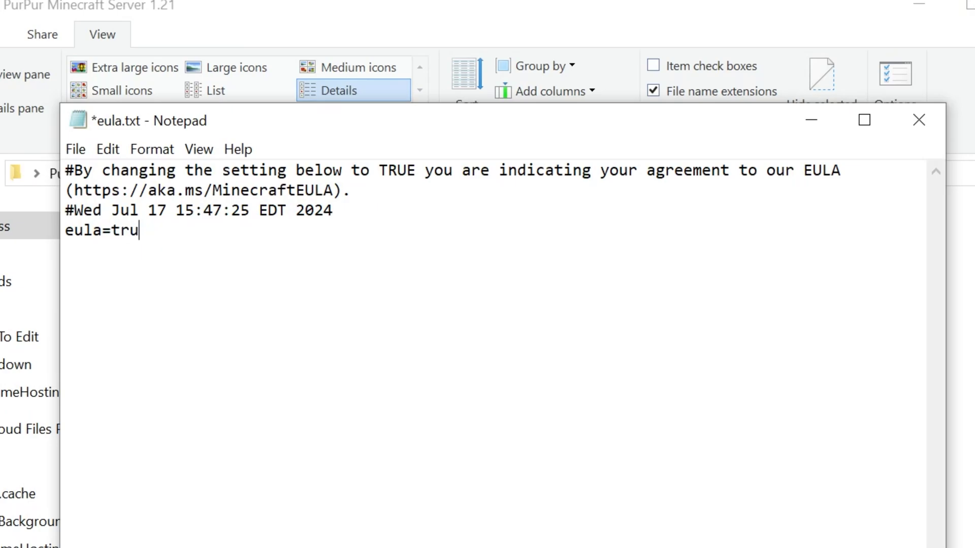
Step: Save eula.txt and close Notepad
left_click(66, 149)
left_click(102, 245)
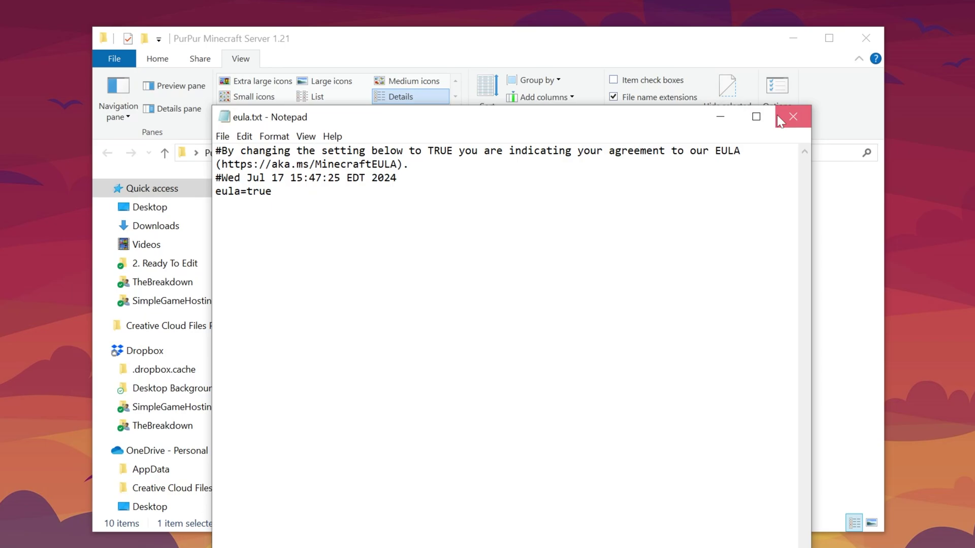
left_click(781, 121)
Step: Start the Purpur server with run.bat and launch Minecraft Java Edition 1.21 from the launcher
left_click(388, 336)
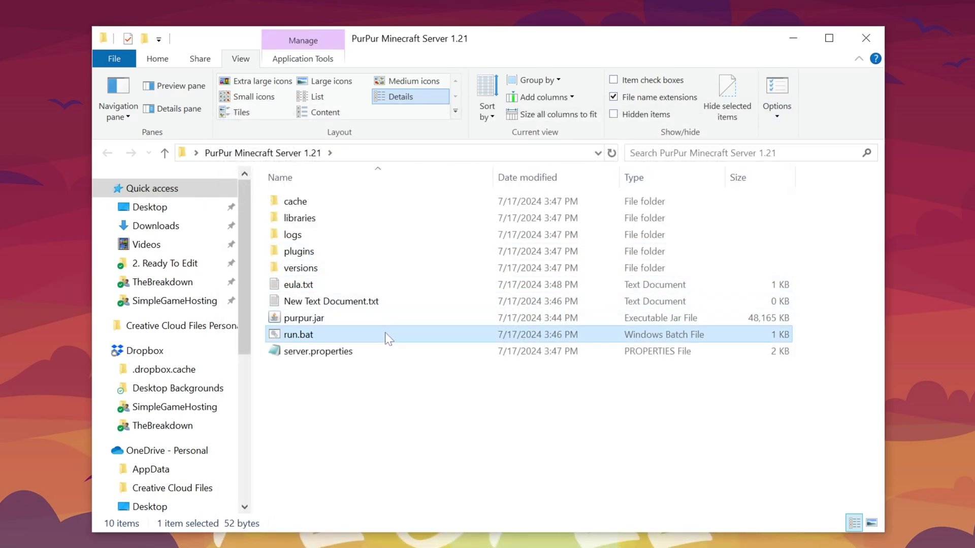
double_click(388, 335)
key("super")
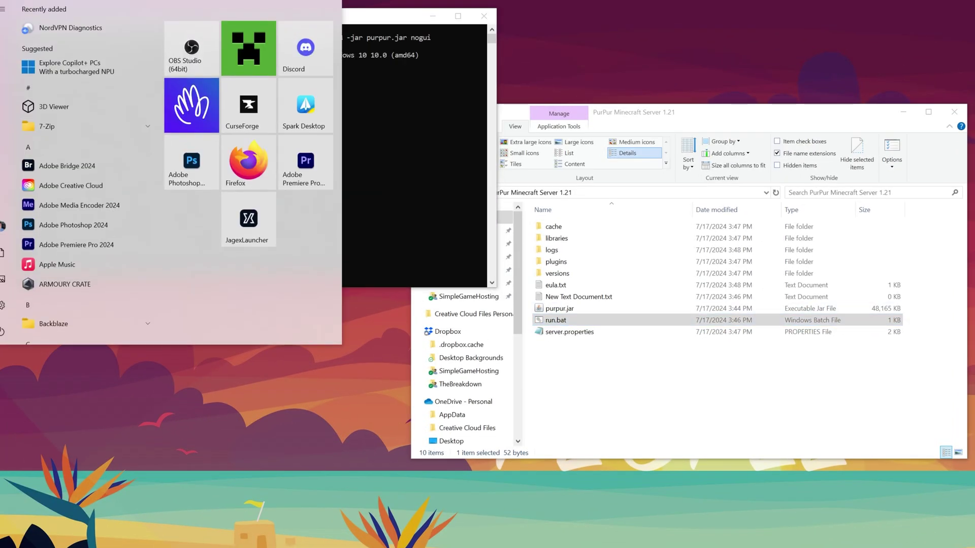
left_click(235, 51)
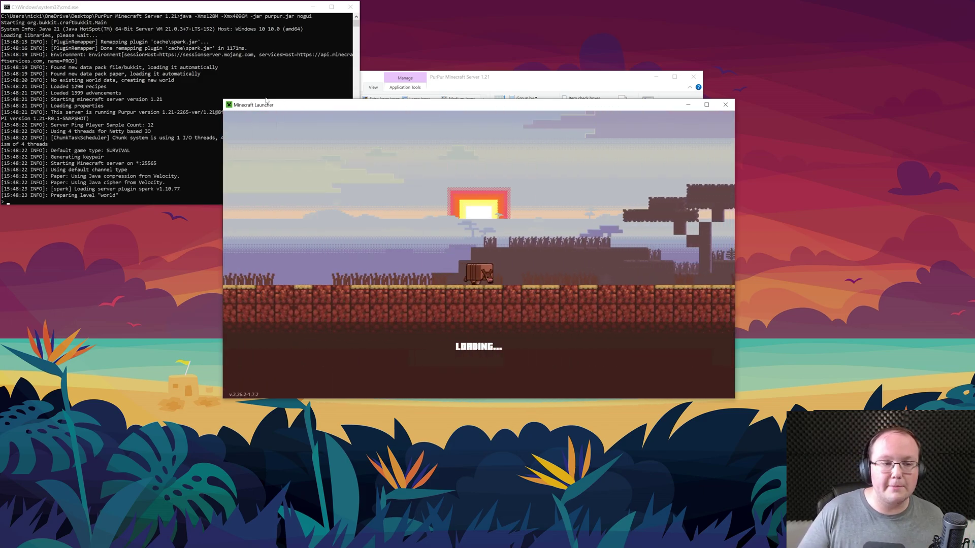
left_click(266, 98)
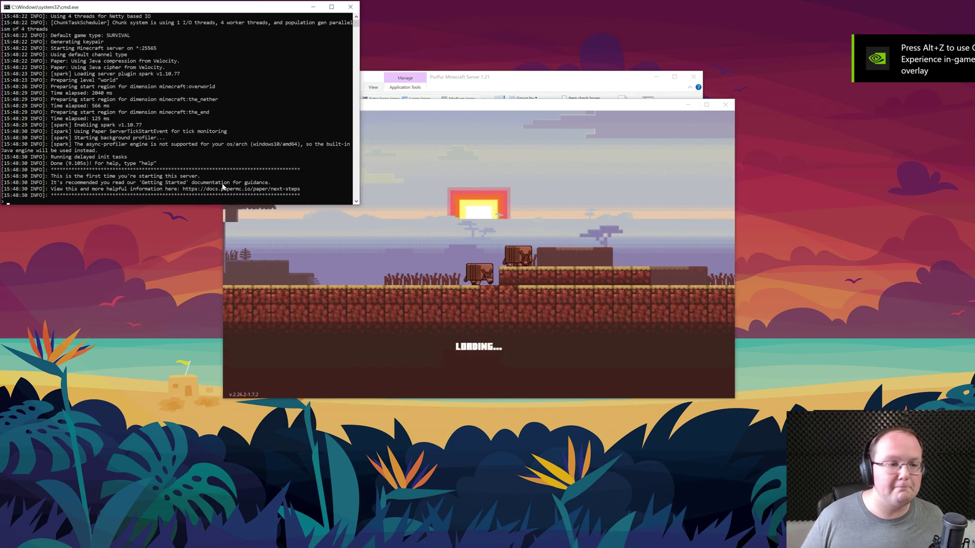
left_click(229, 212)
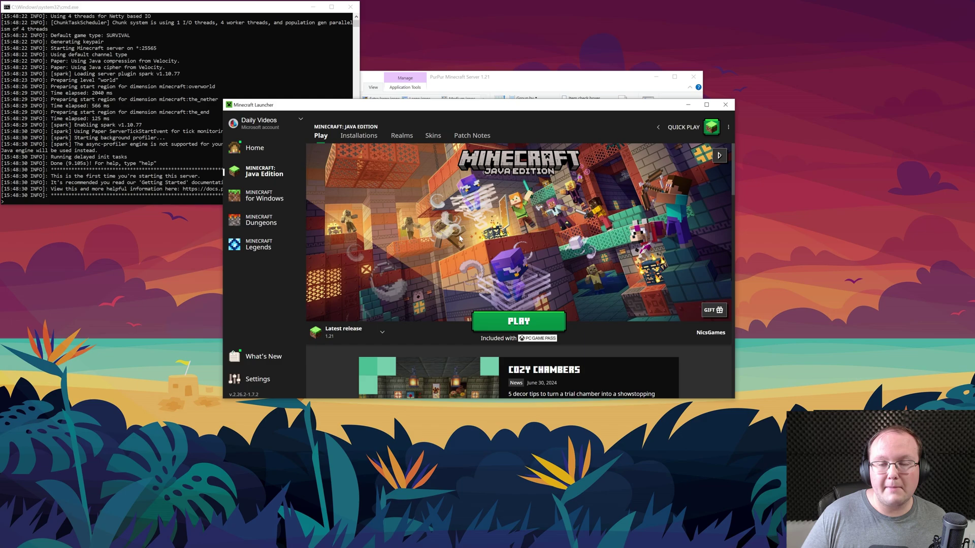
left_click(519, 321)
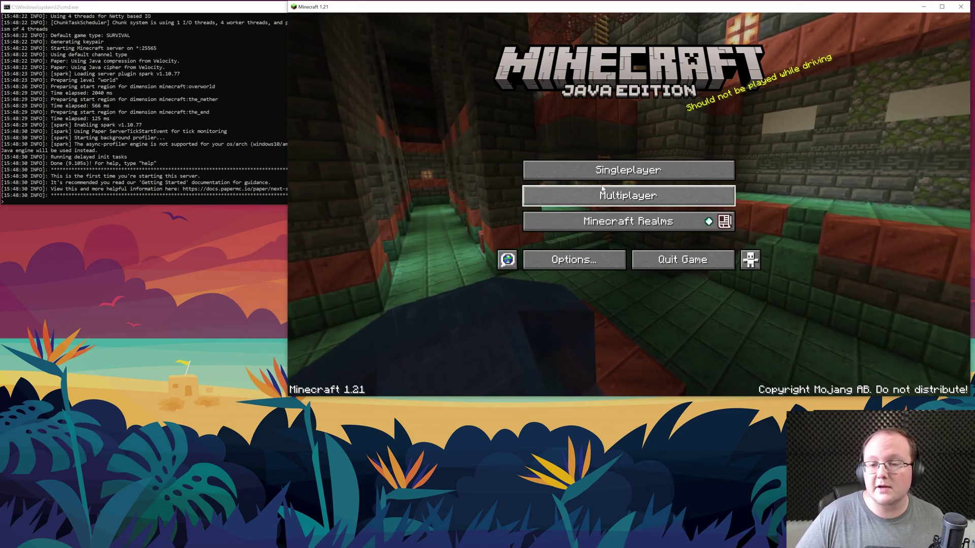
Step: In Multiplayer, add a server named 'Local Connection' at address localhost and join it
left_click(549, 196)
left_click(601, 254)
left_click(737, 347)
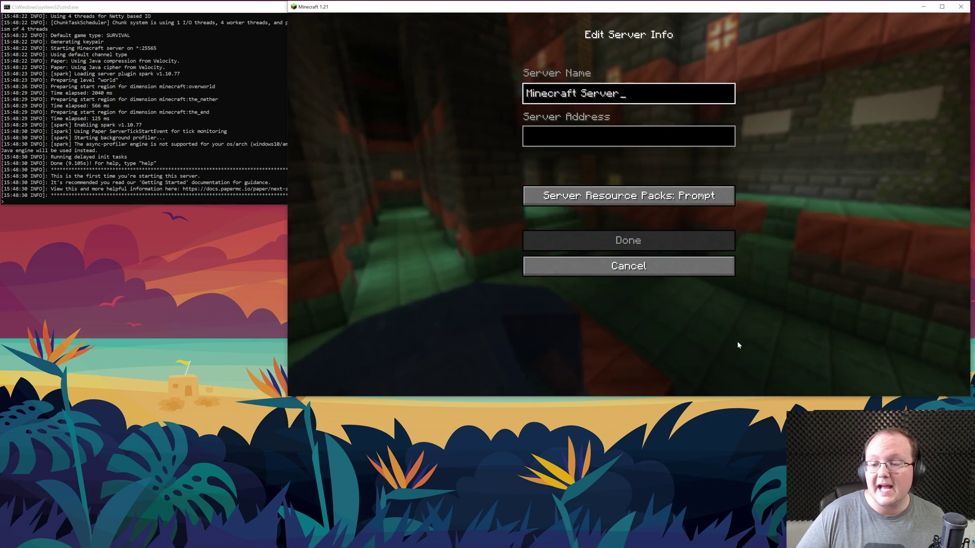
key("ctrl+a")
type("L")
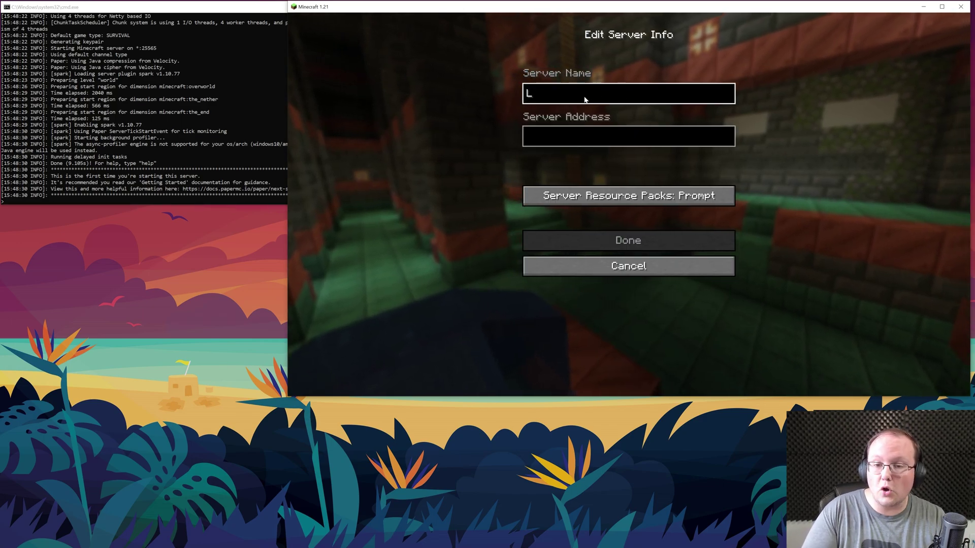
type("ocal Connection")
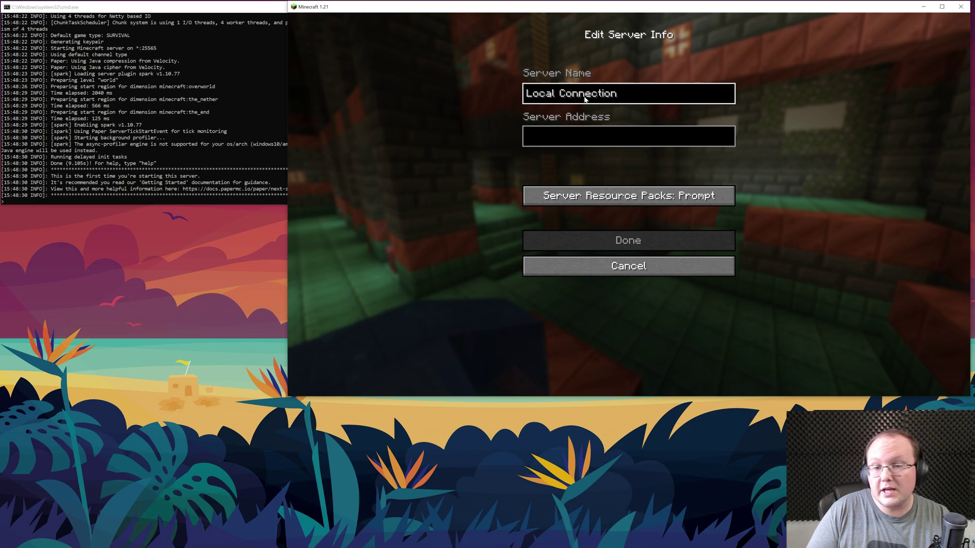
key("Tab")
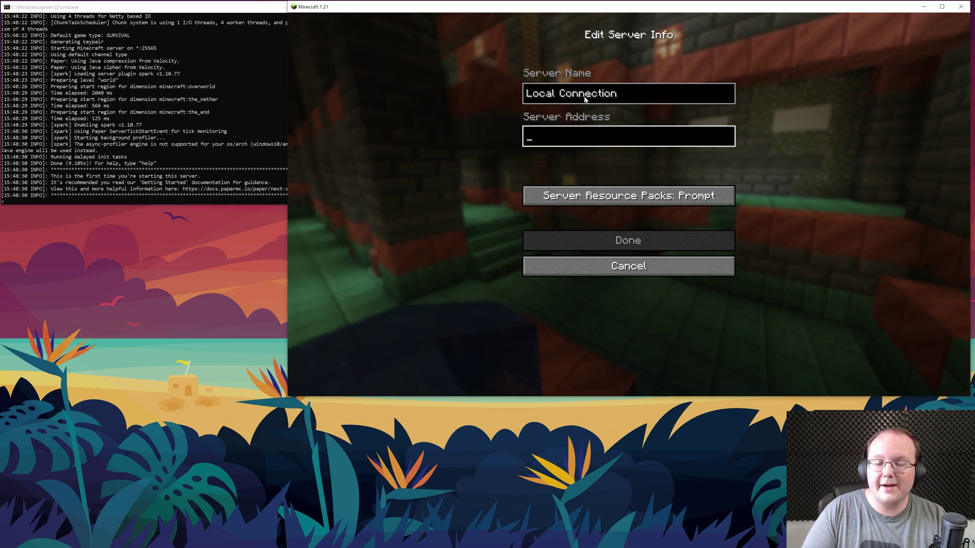
type("localhost")
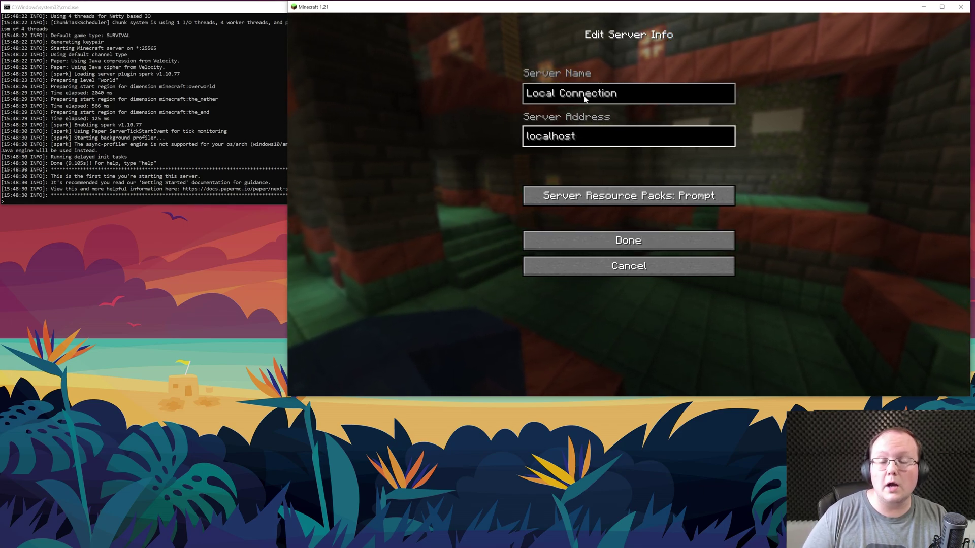
left_click(630, 241)
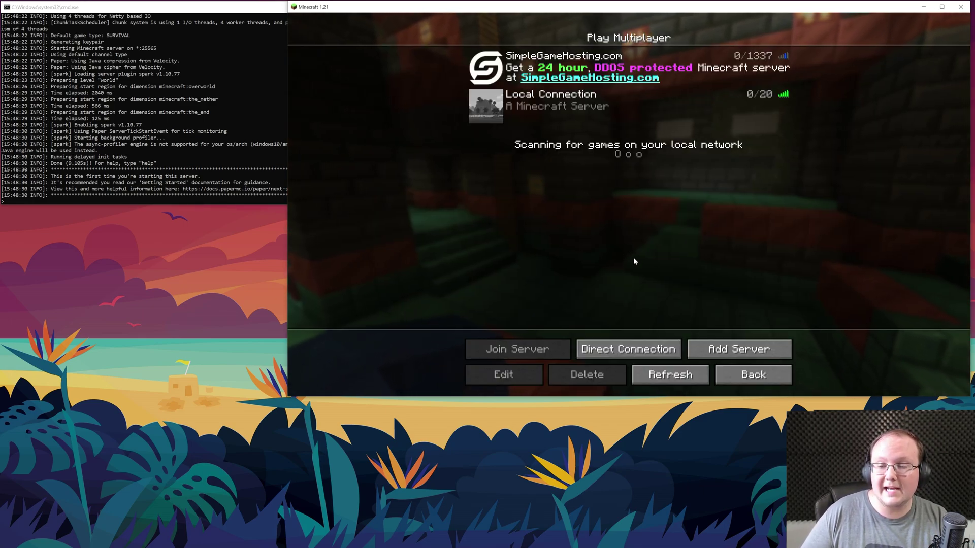
double_click(581, 110)
left_click(163, 186)
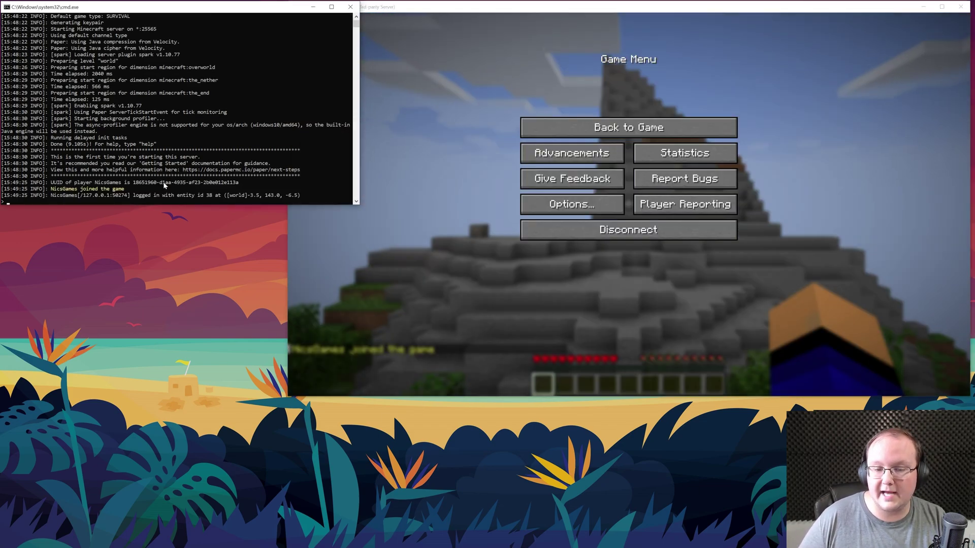
Step: Resume play in the jungle world once loaded, then pause and switch to the server console
left_click(572, 326)
key("Escape")
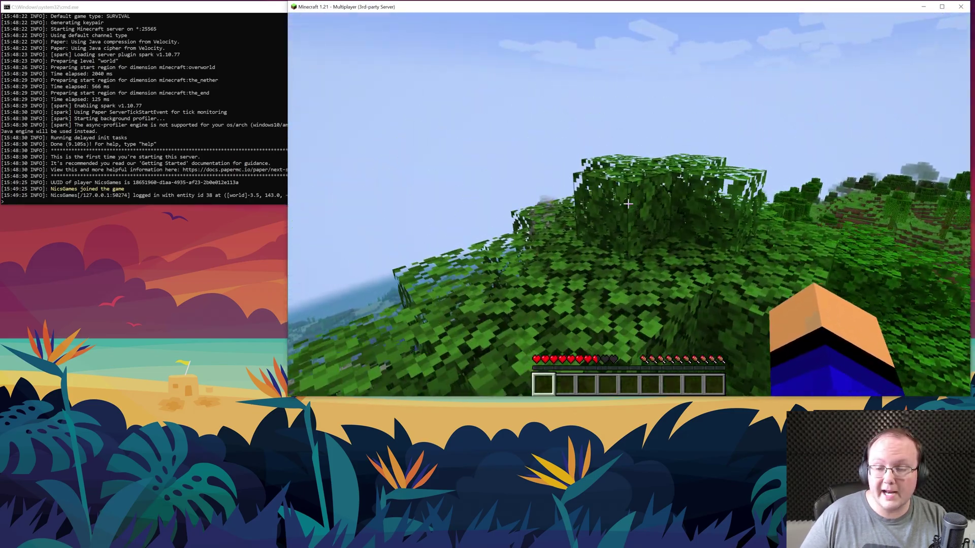
key("Escape")
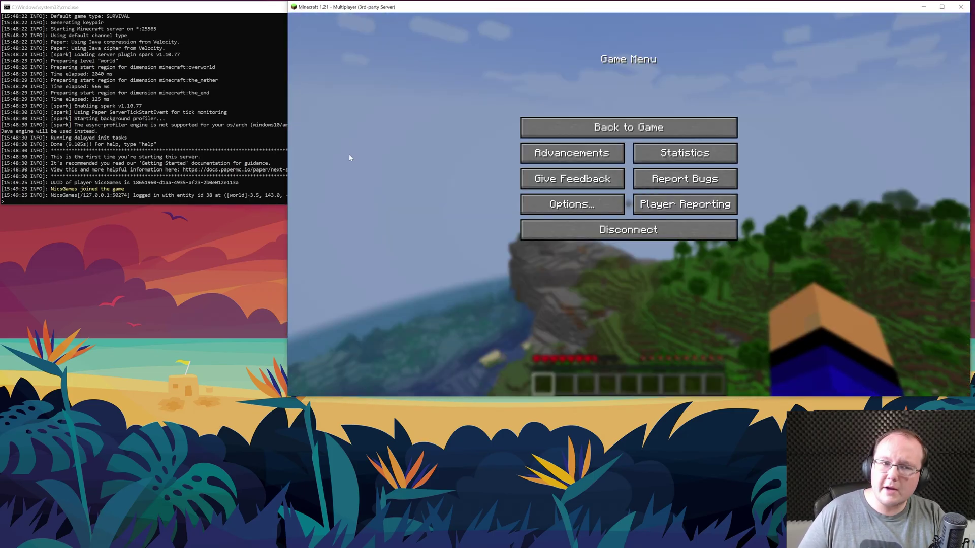
left_click(178, 32)
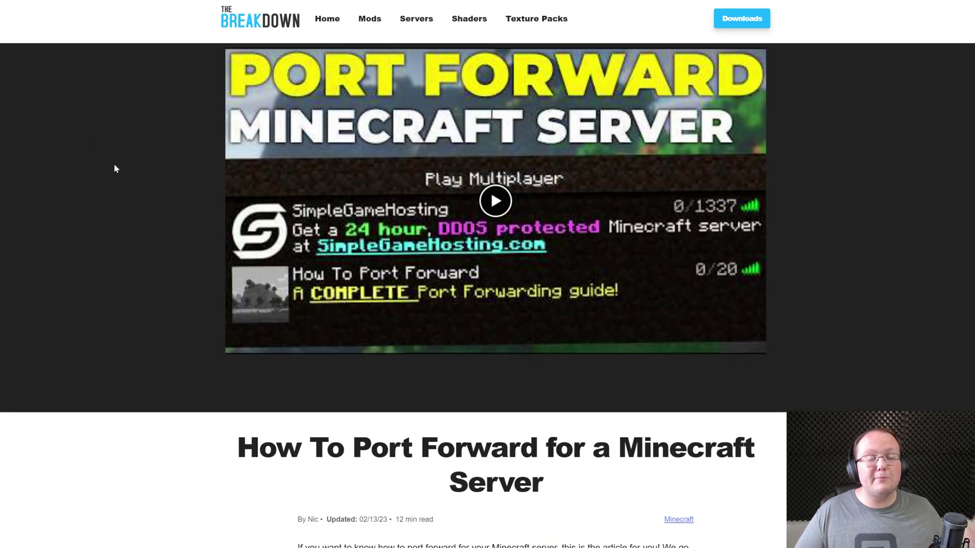
scroll(113, 167, "down", 3)
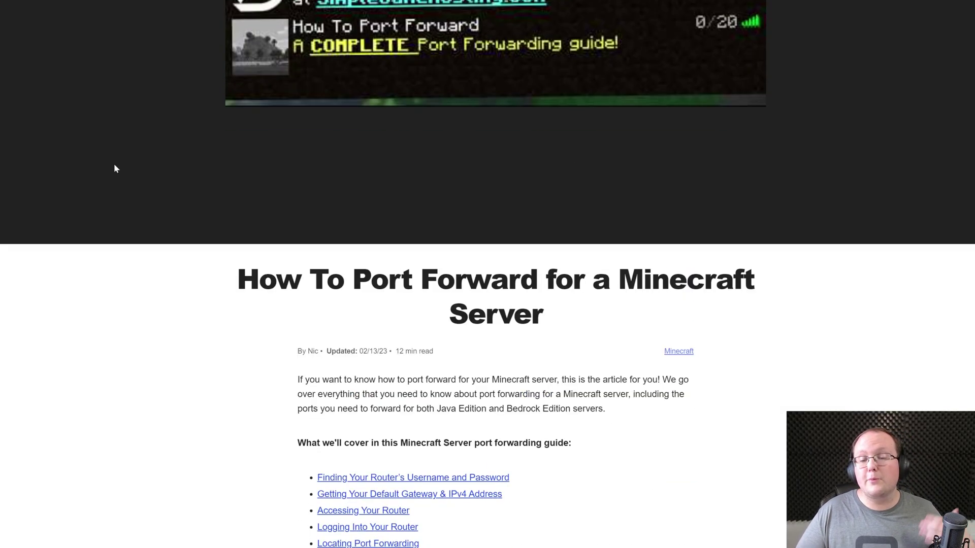
scroll(112, 164, "up", 5)
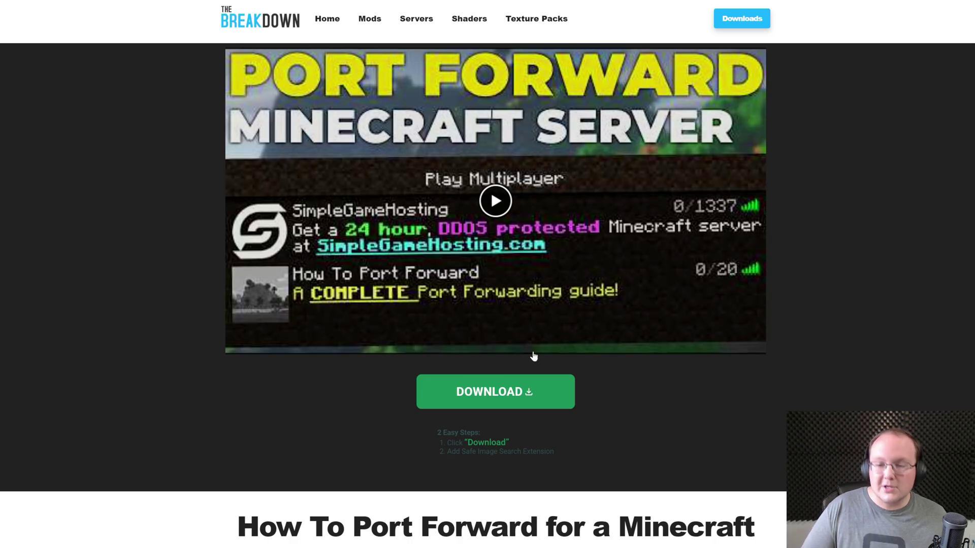
scroll(472, 199, "down", 20)
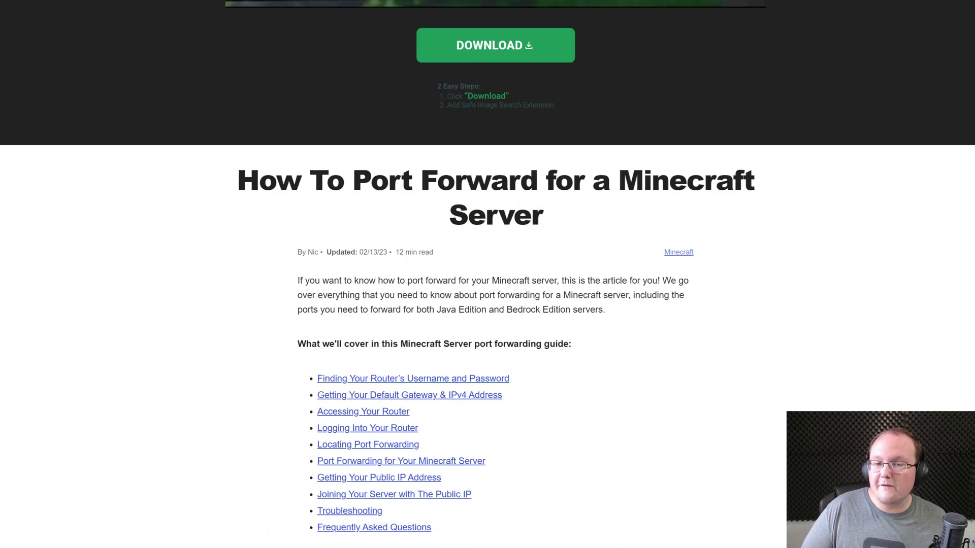
scroll(454, 194, "up", 20)
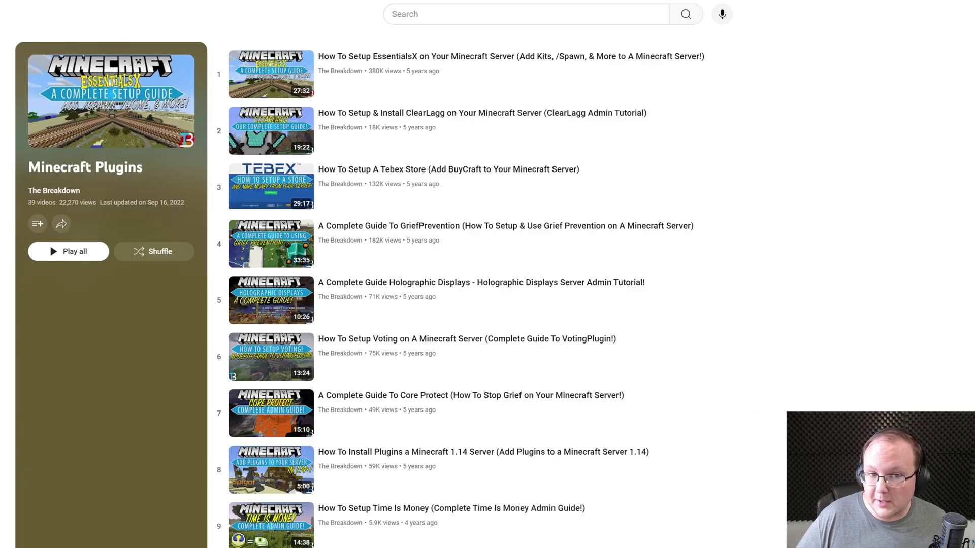
Step: Browse the Minecraft Plugins playlist on YouTube, then close Minecraft's Game Menu to resume playing
scroll(589, 386, "down", 10)
scroll(592, 387, "down", 15)
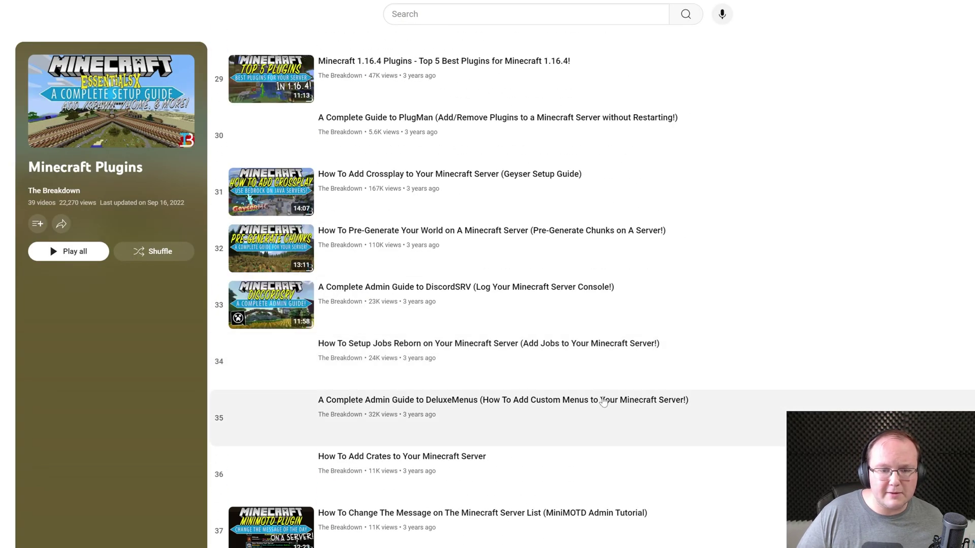
scroll(604, 402, "up", 20)
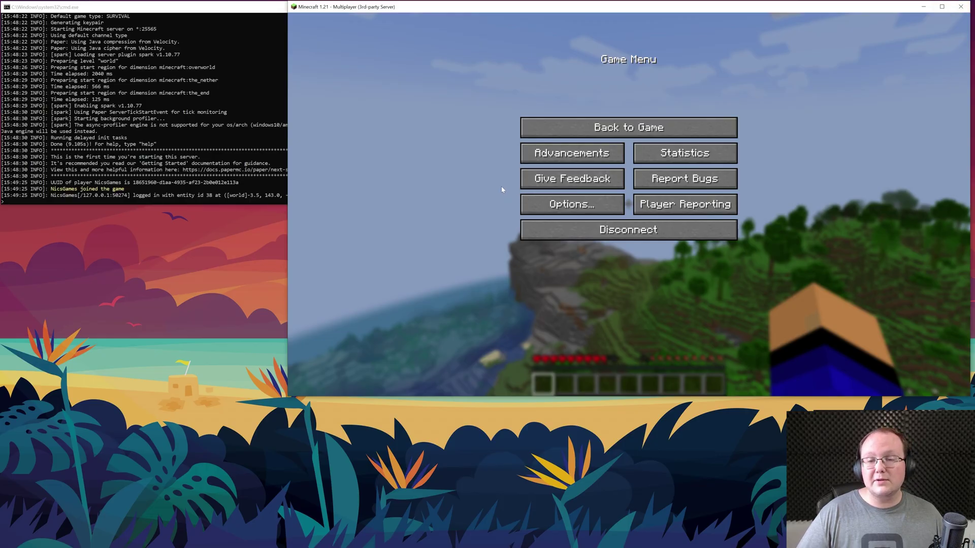
key("Escape")
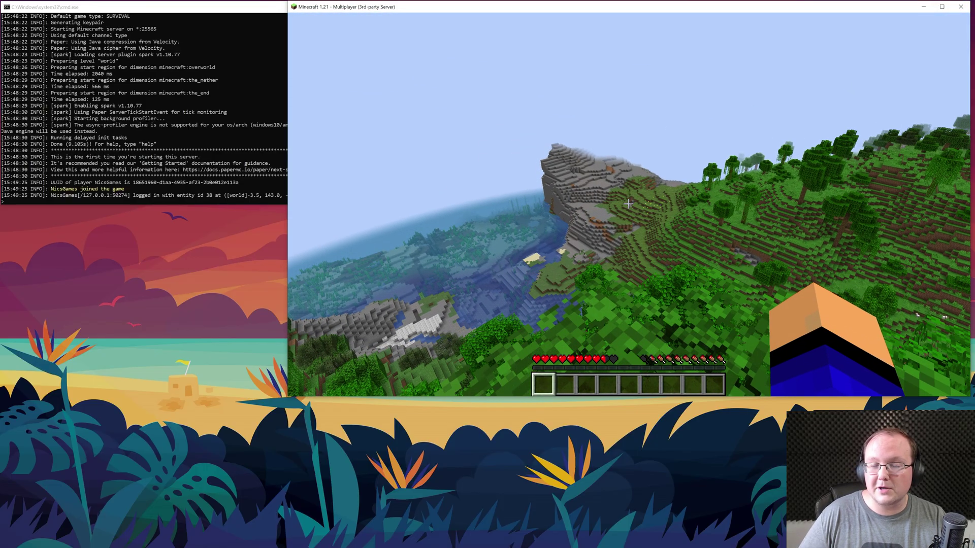